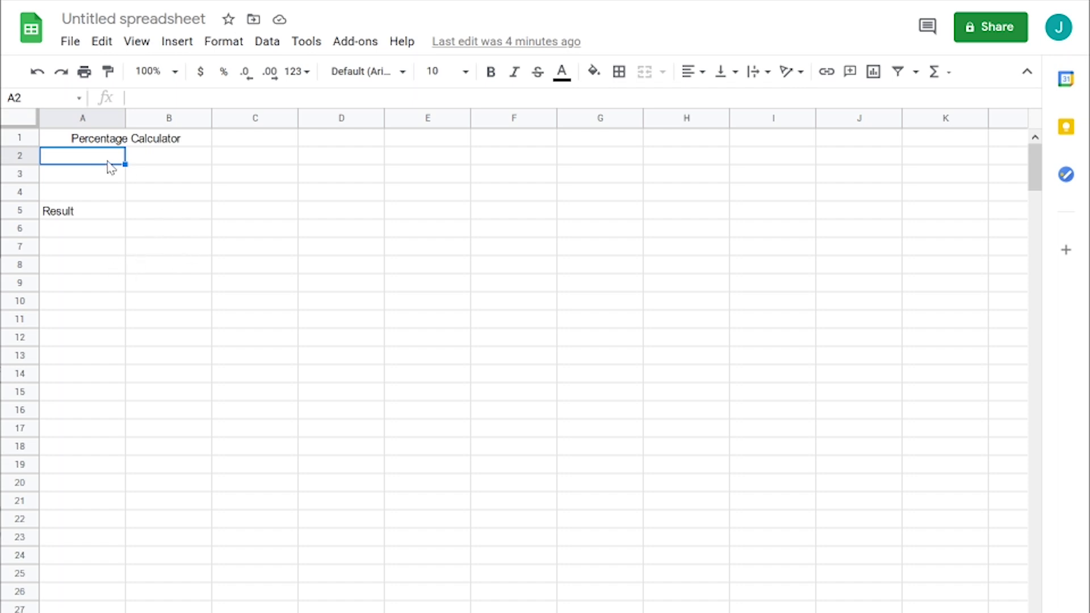
# Type the labels Panic in A6 and Stop Panicking in B6
pyautogui.moveTo(119, 161); pyautogui.dragTo(154, 163)
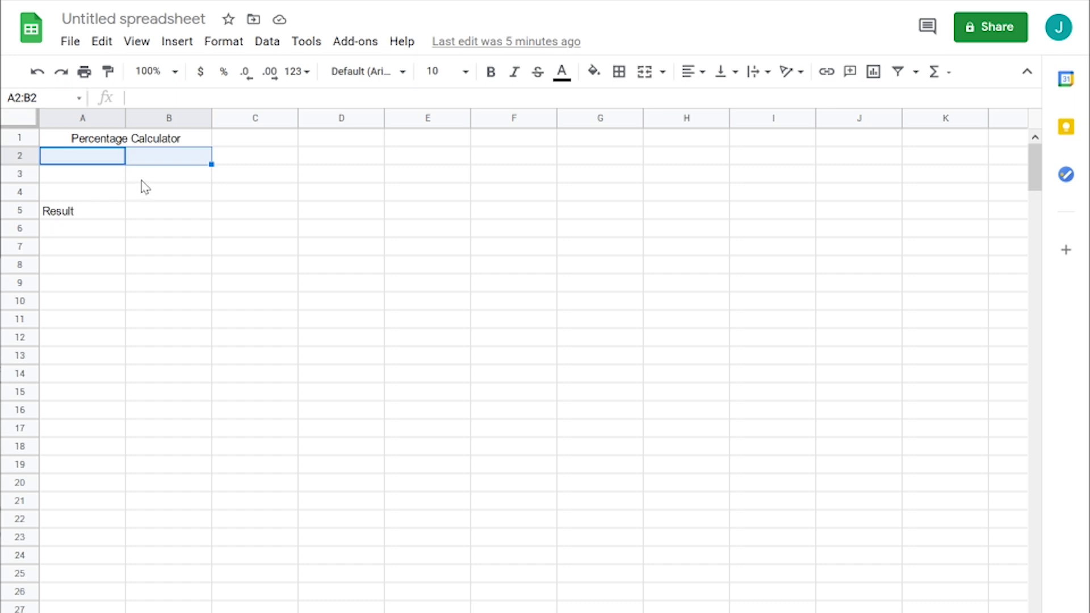
pyautogui.click(149, 177)
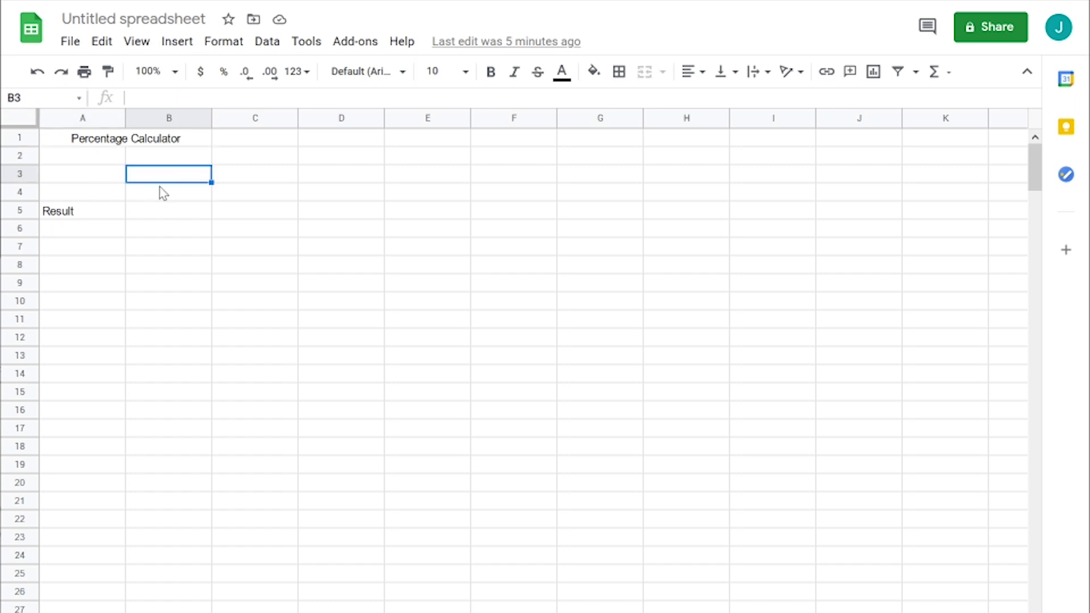
pyautogui.click(91, 233)
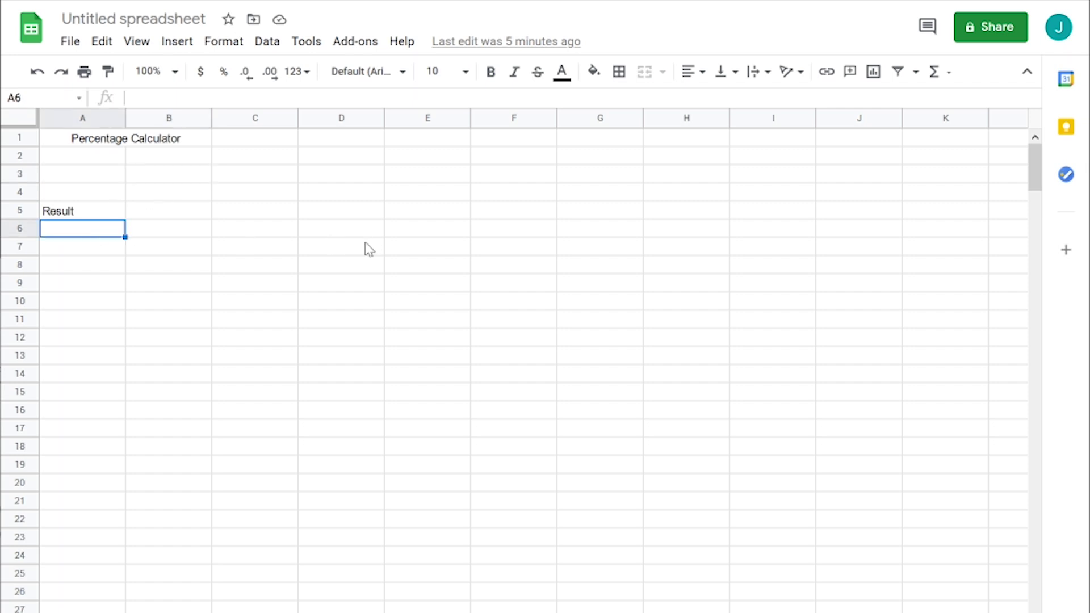
pyautogui.write('Panic')
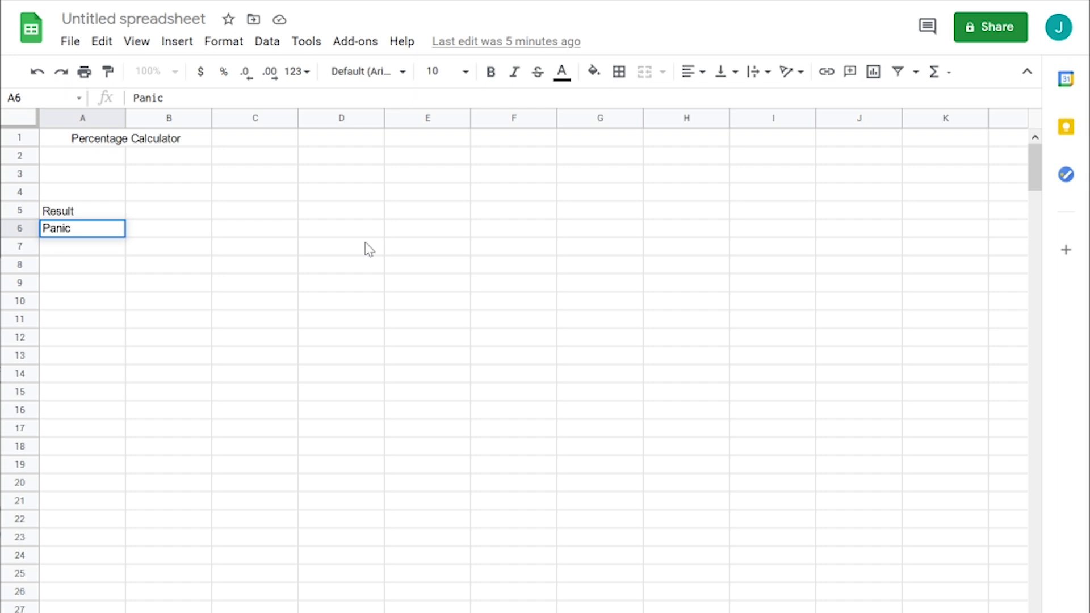
pyautogui.press('Tab')
pyautogui.write('Stop')
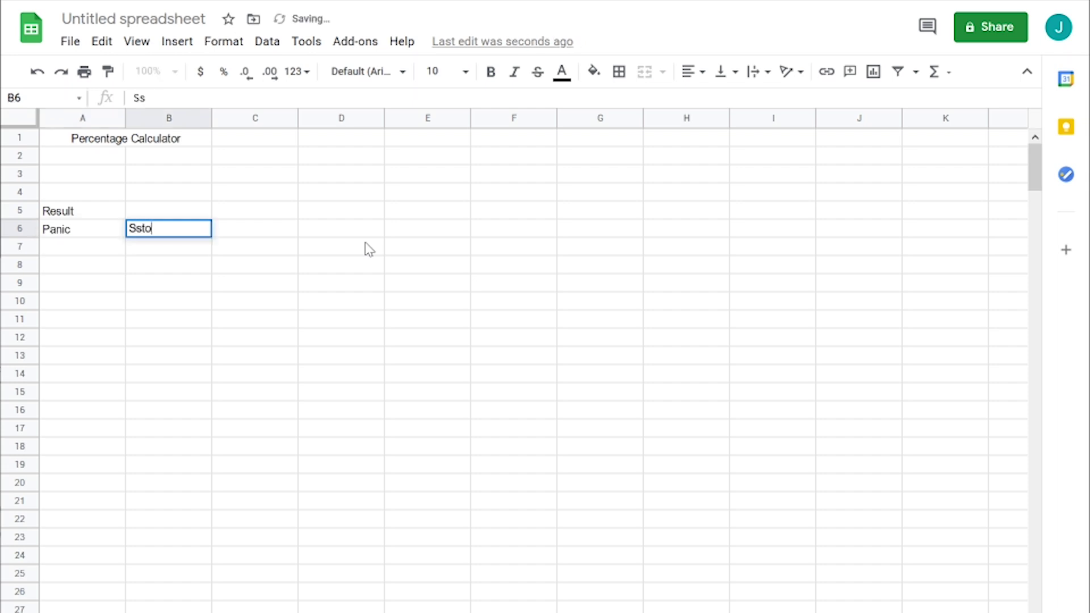
pyautogui.press('BackSpace')
pyautogui.press('BackSpace')
pyautogui.press('BackSpace')
pyautogui.write('top P')
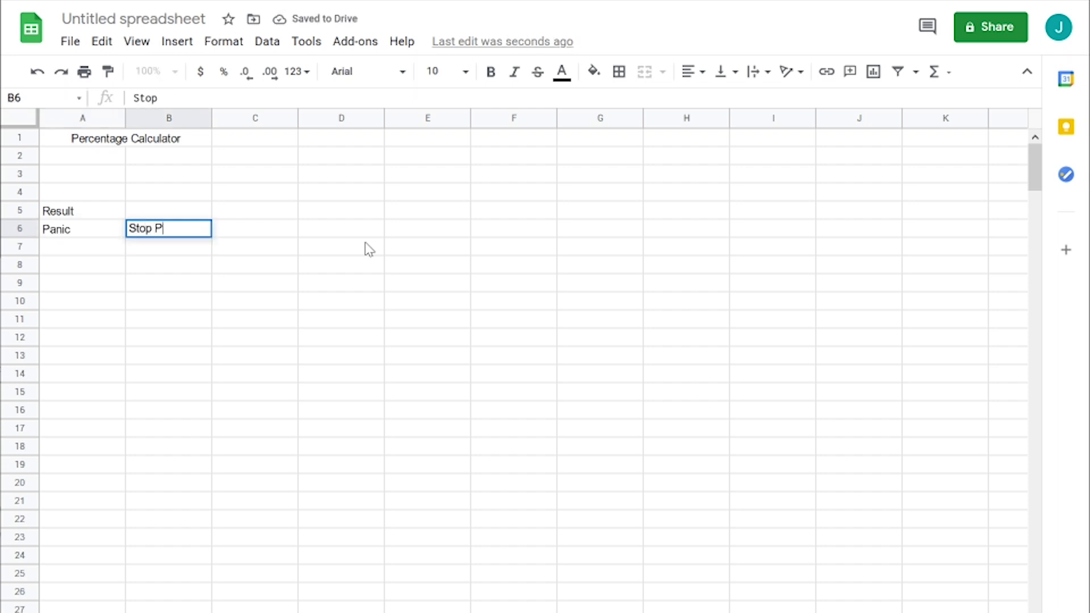
pyautogui.write('anicking')
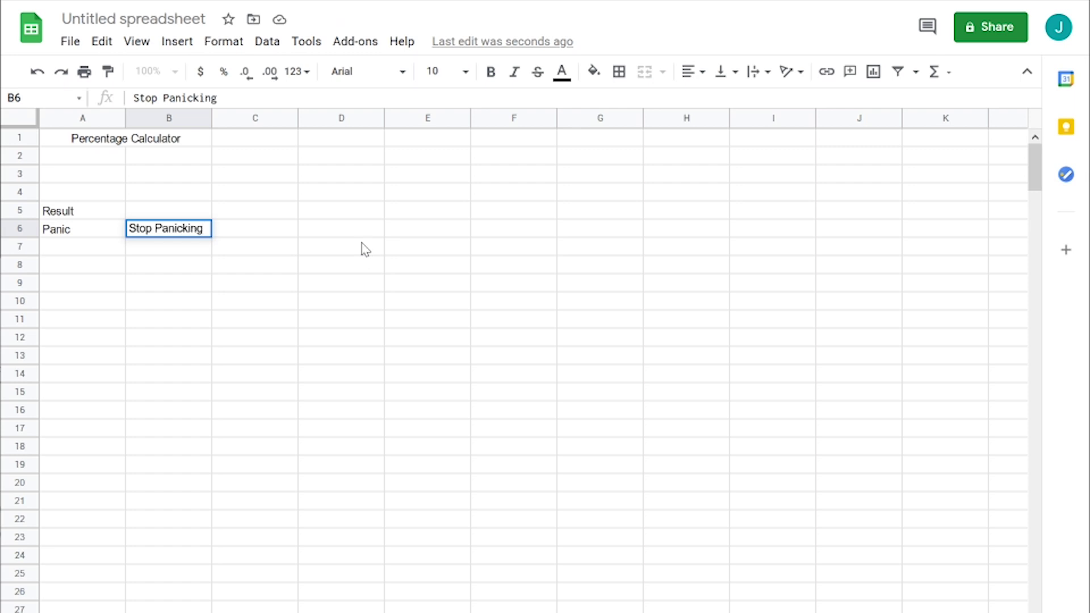
pyautogui.click(180, 284)
# Review the new Panic and Stop Panicking labels in A6 and B6
pyautogui.click(80, 235)
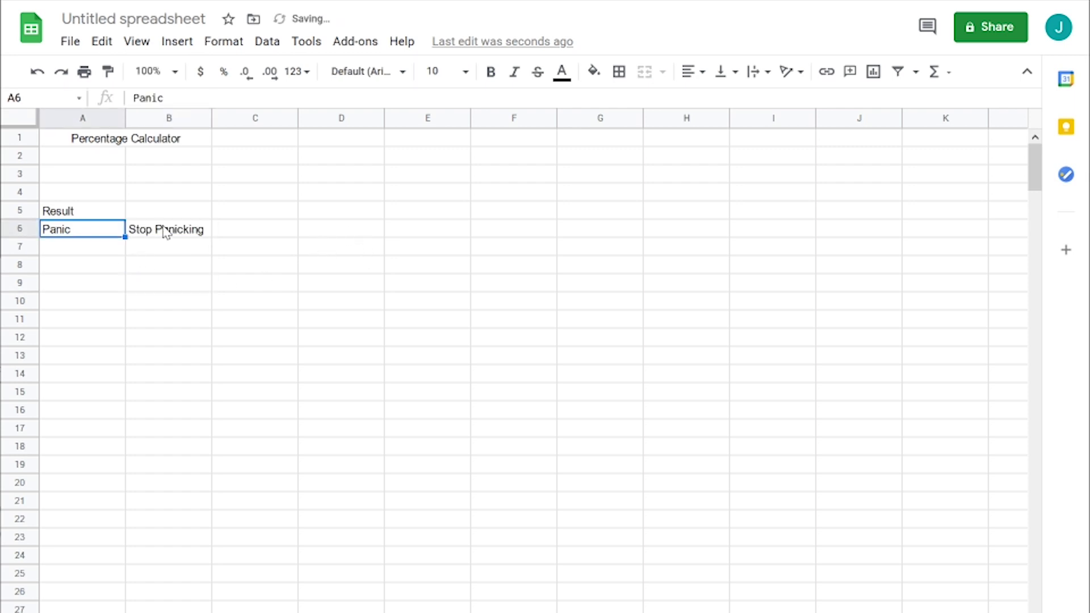
pyautogui.click(163, 228)
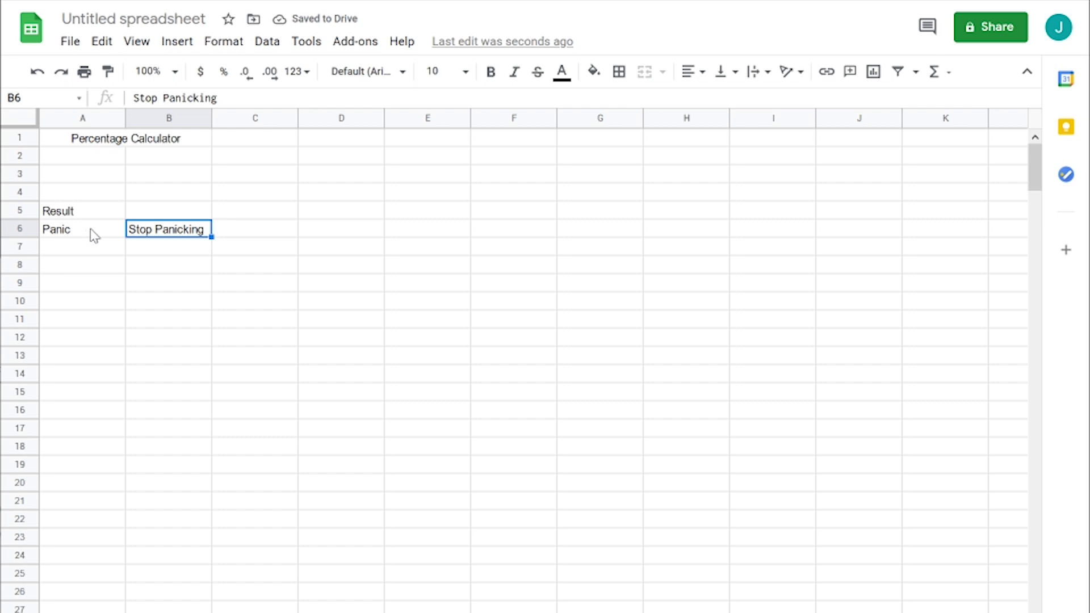
pyautogui.click(90, 233)
pyautogui.click(158, 228)
pyautogui.click(94, 227)
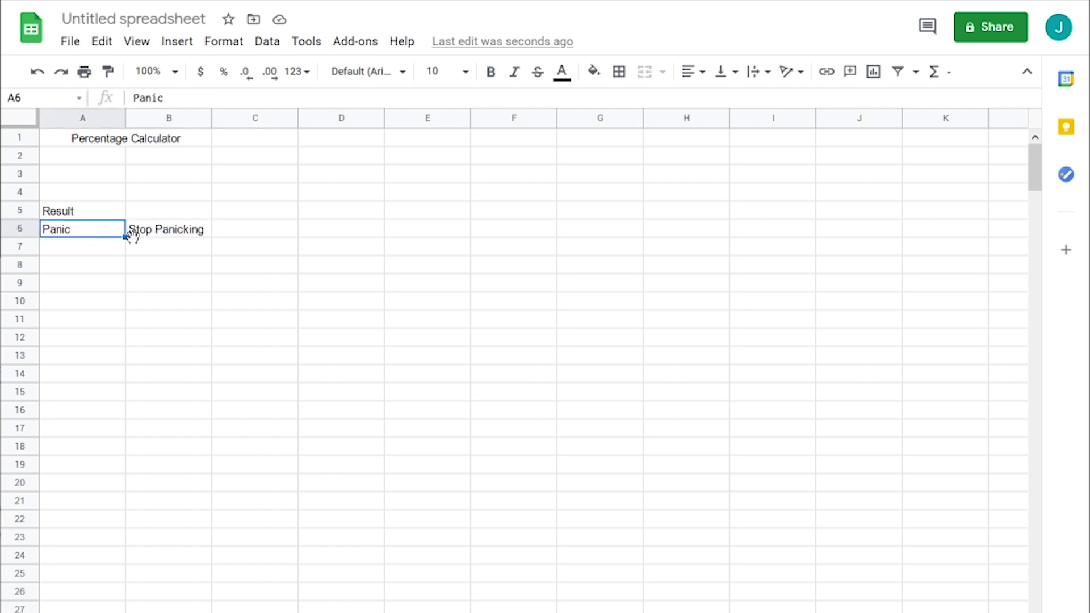
pyautogui.click(173, 232)
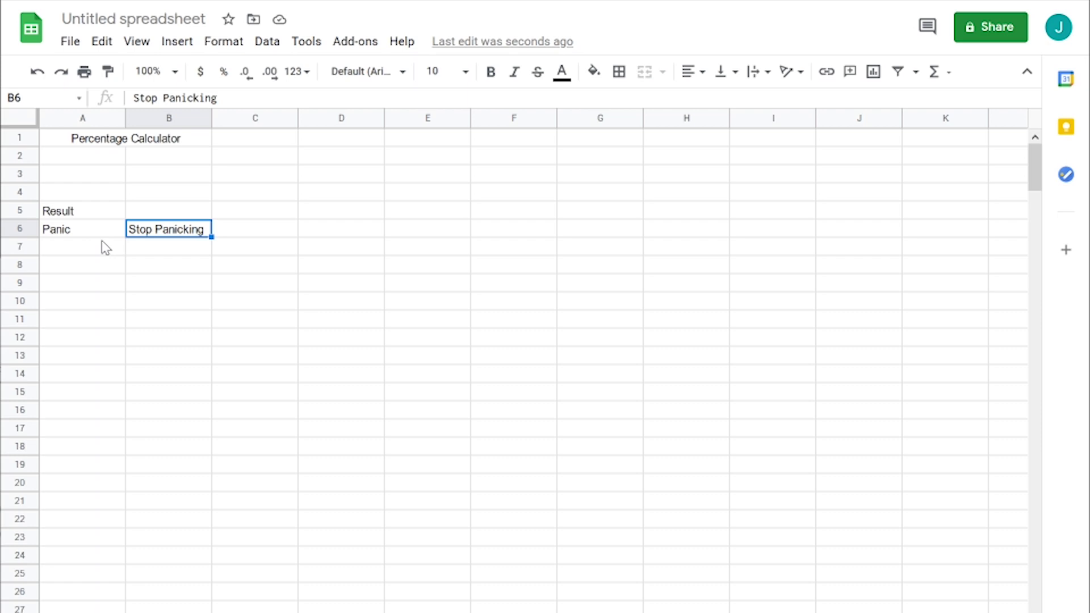
pyautogui.click(99, 230)
pyautogui.click(180, 268)
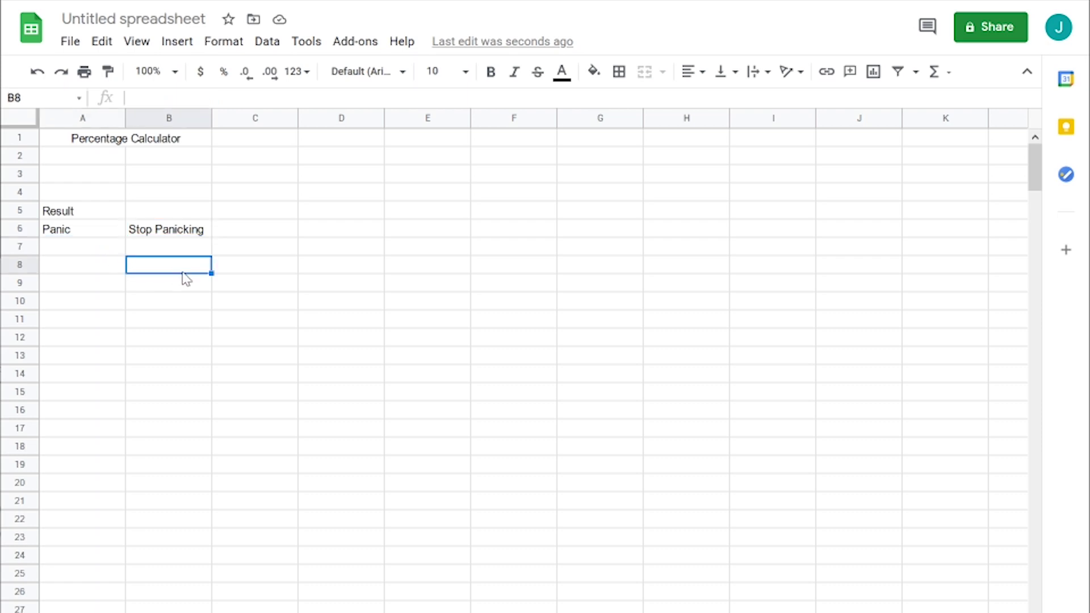
# Enter 572,190 in A3 and 32,091,429 in B3
pyautogui.click(100, 180)
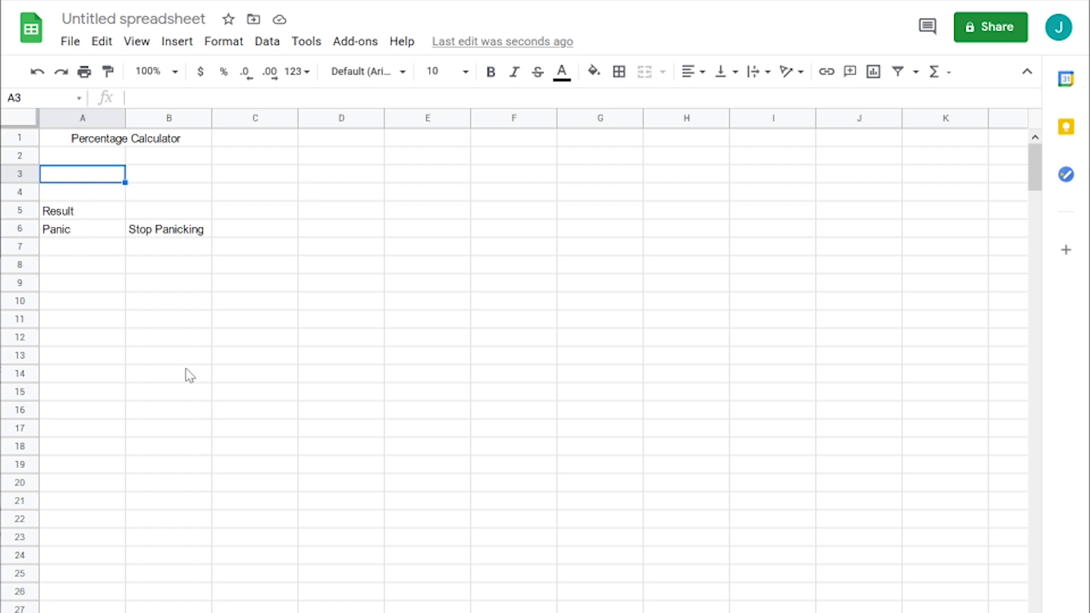
pyautogui.write('5')
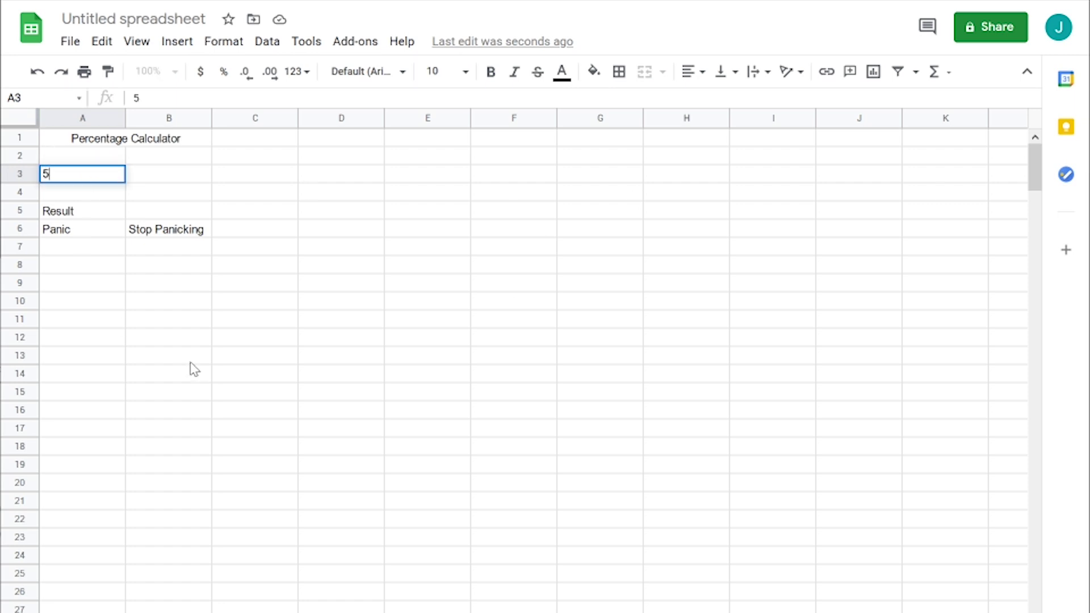
pyautogui.write('72,')
pyautogui.write('190')
pyautogui.press('Tab')
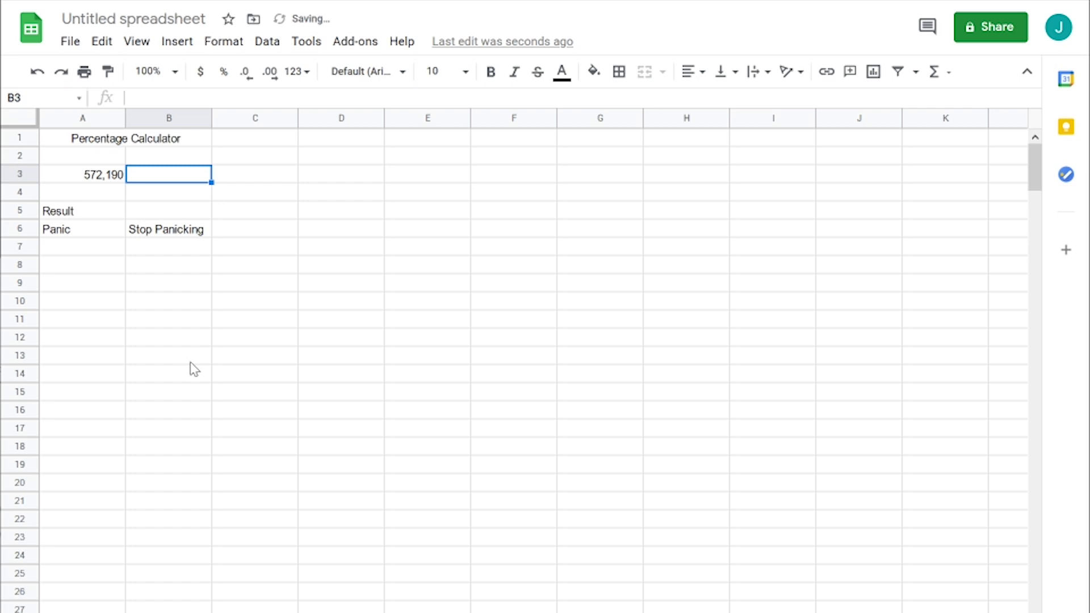
pyautogui.write('32')
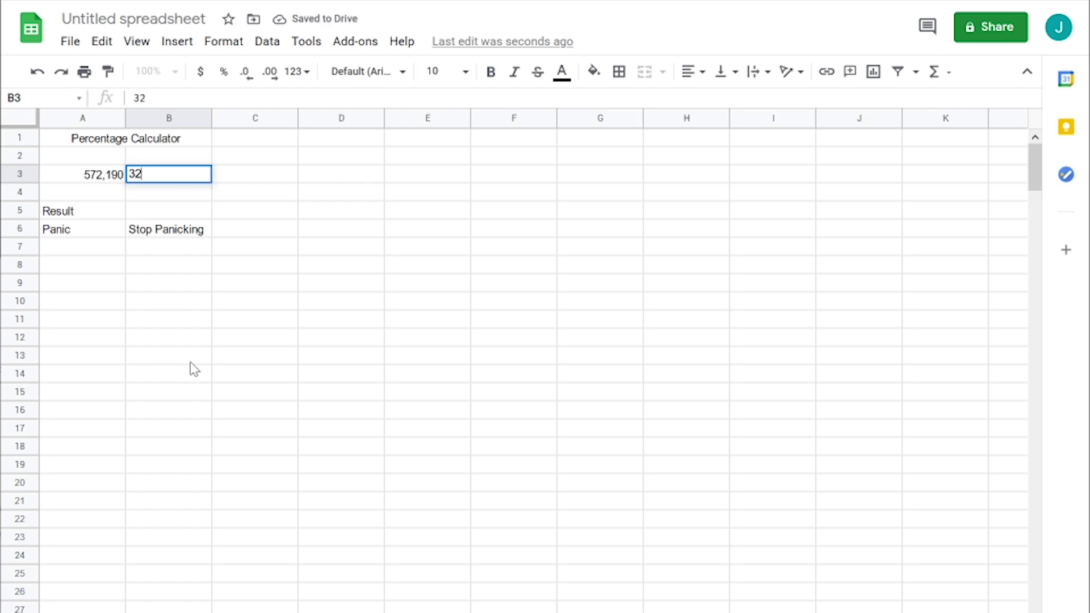
pyautogui.write('091')
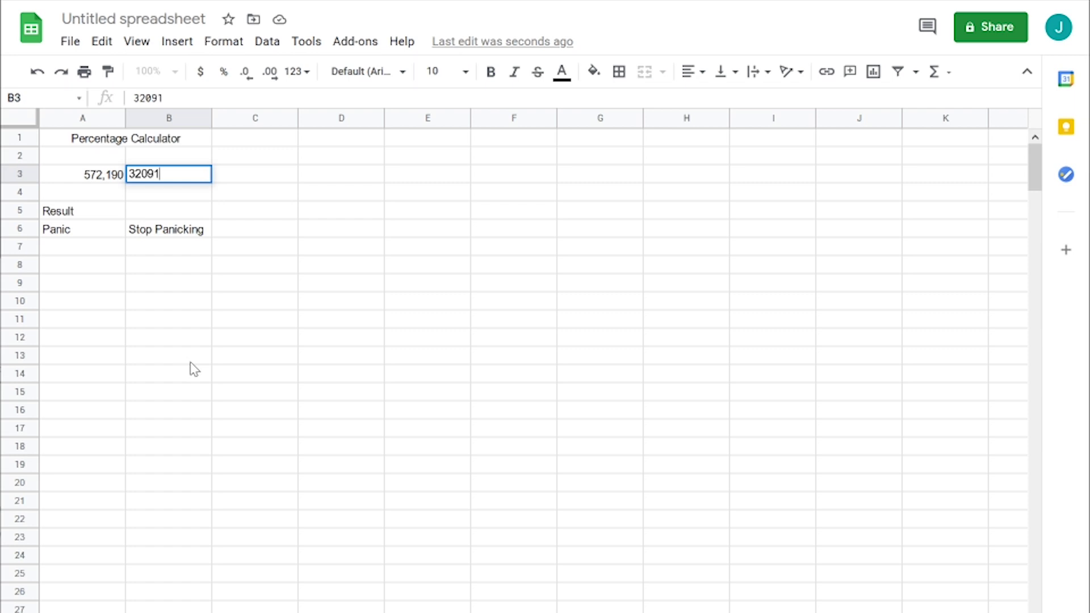
pyautogui.write('429')
pyautogui.click(198, 285)
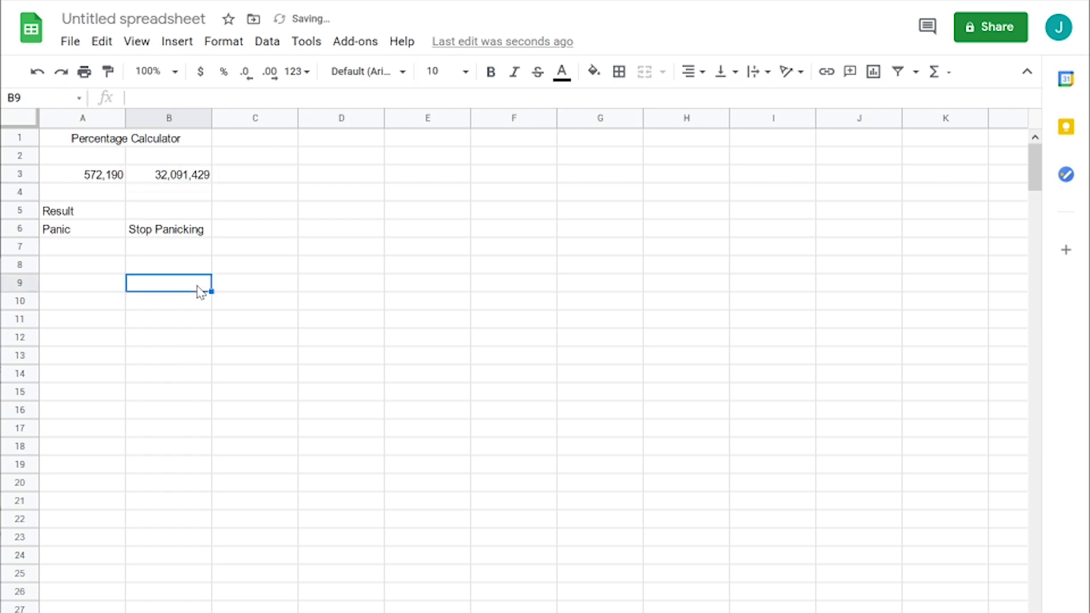
pyautogui.click(179, 197)
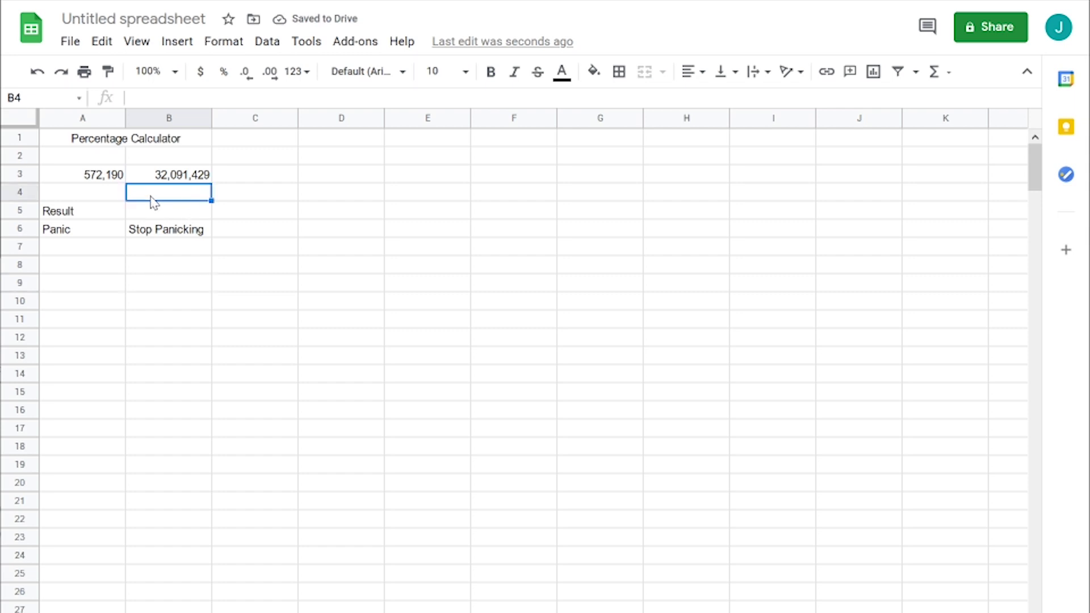
# Label A4 as Total percentage
pyautogui.click(75, 197)
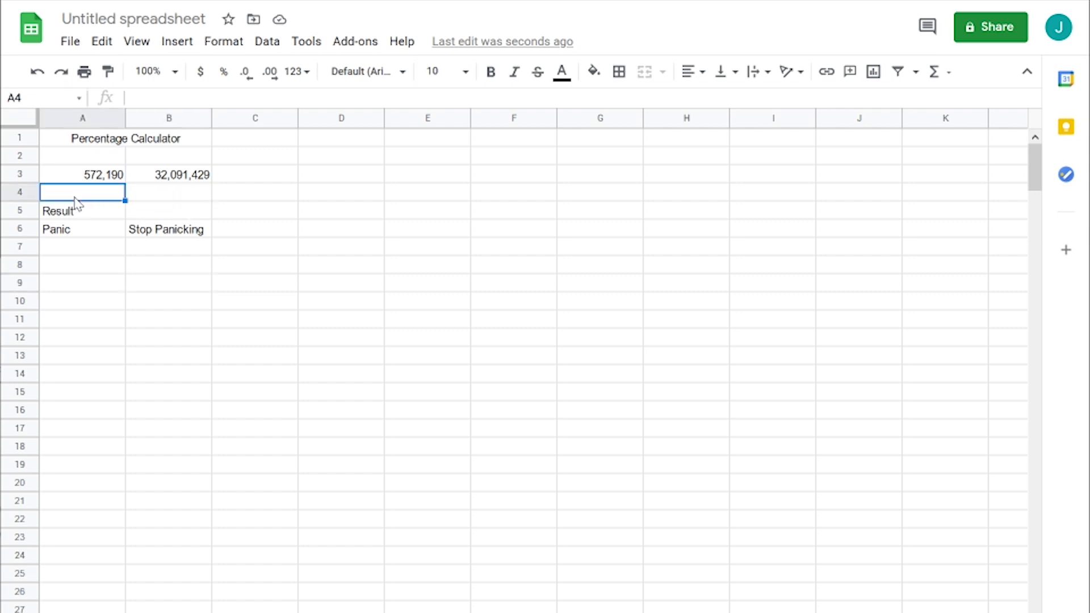
pyautogui.write('Totat')
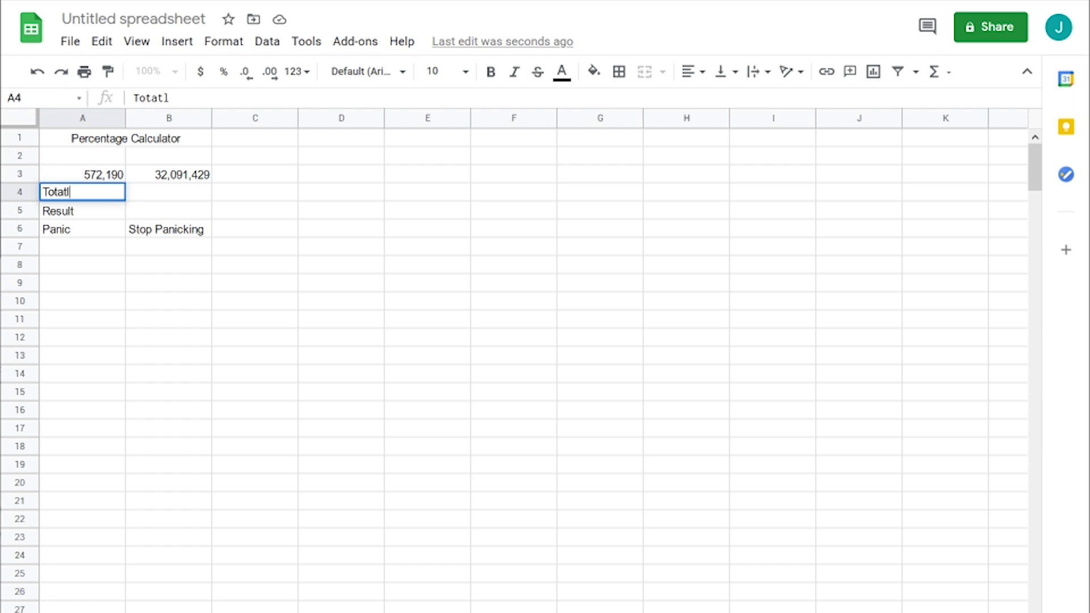
pyautogui.write('l')
pyautogui.press('BackSpace')
pyautogui.press('BackSpace')
pyautogui.write('l percentage')
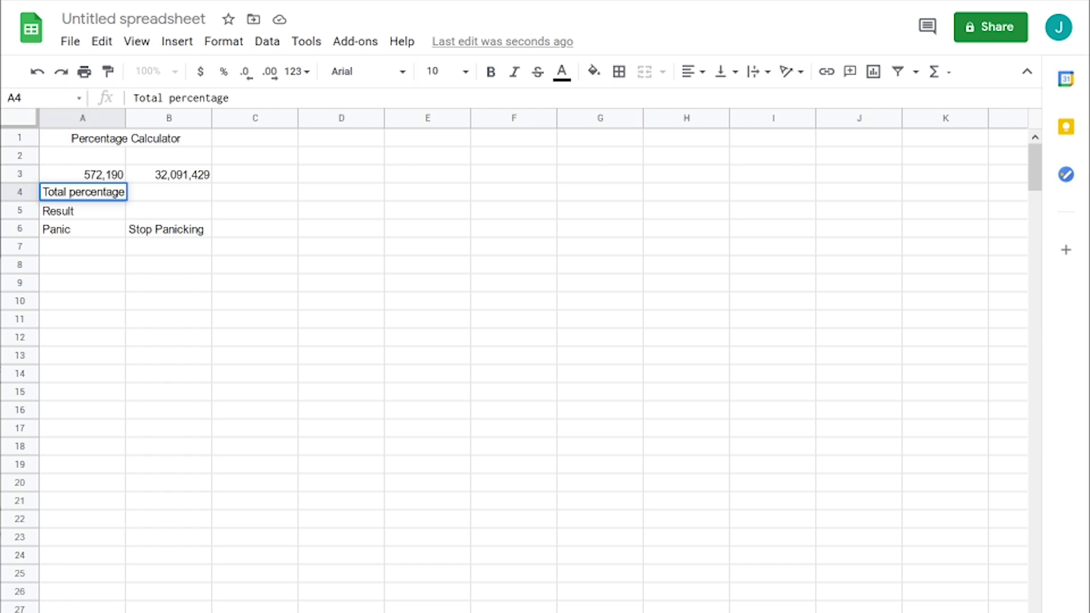
pyautogui.click(151, 199)
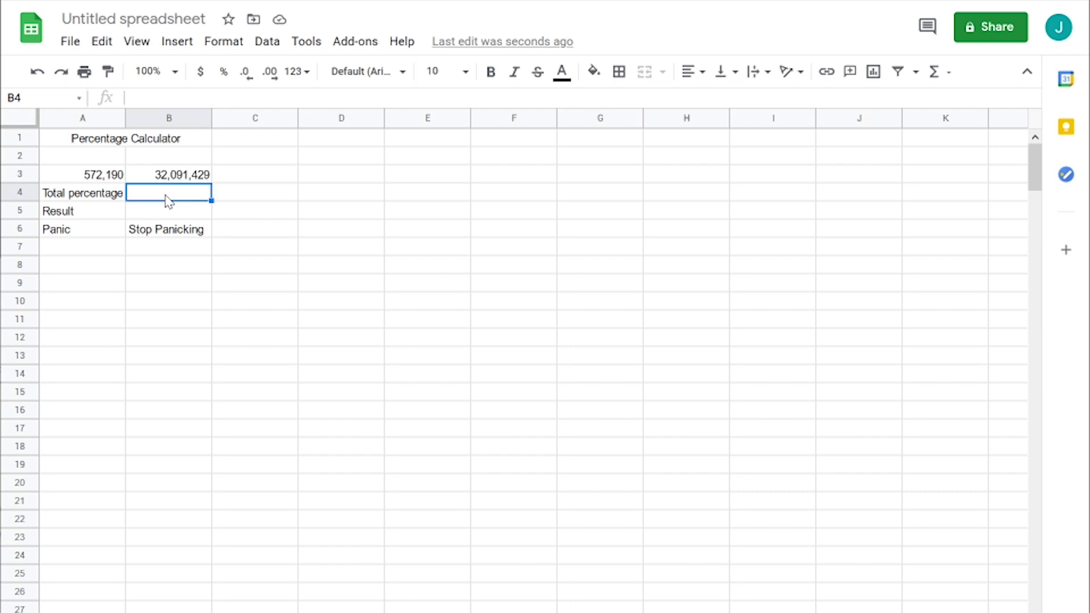
# Enter =A3/B3 in B4 so it shows 1.78%
pyautogui.write('=')
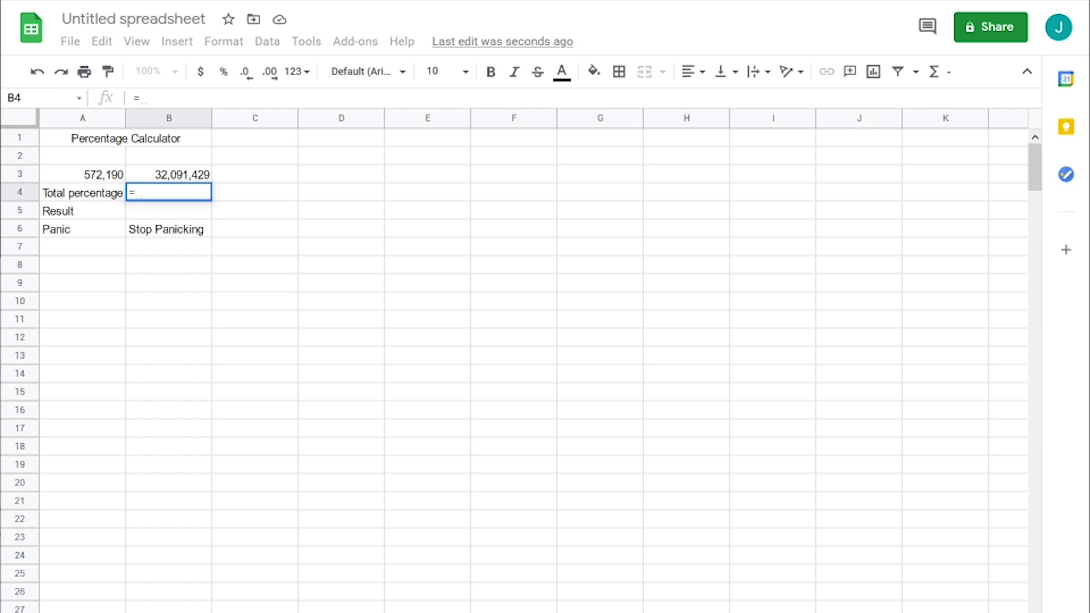
pyautogui.click(90, 178)
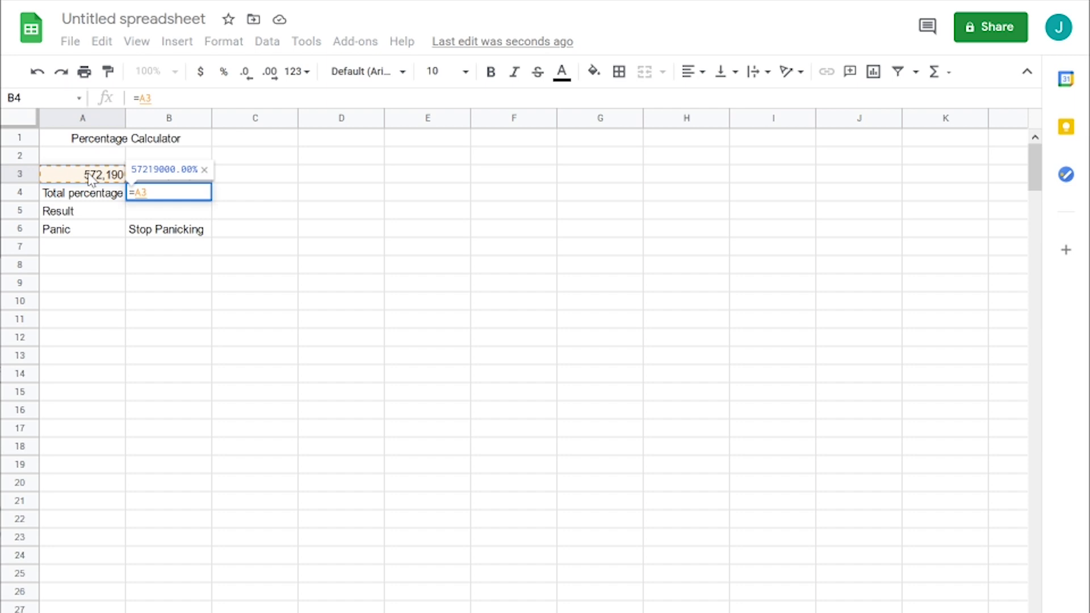
pyautogui.write('/')
pyautogui.click(185, 180)
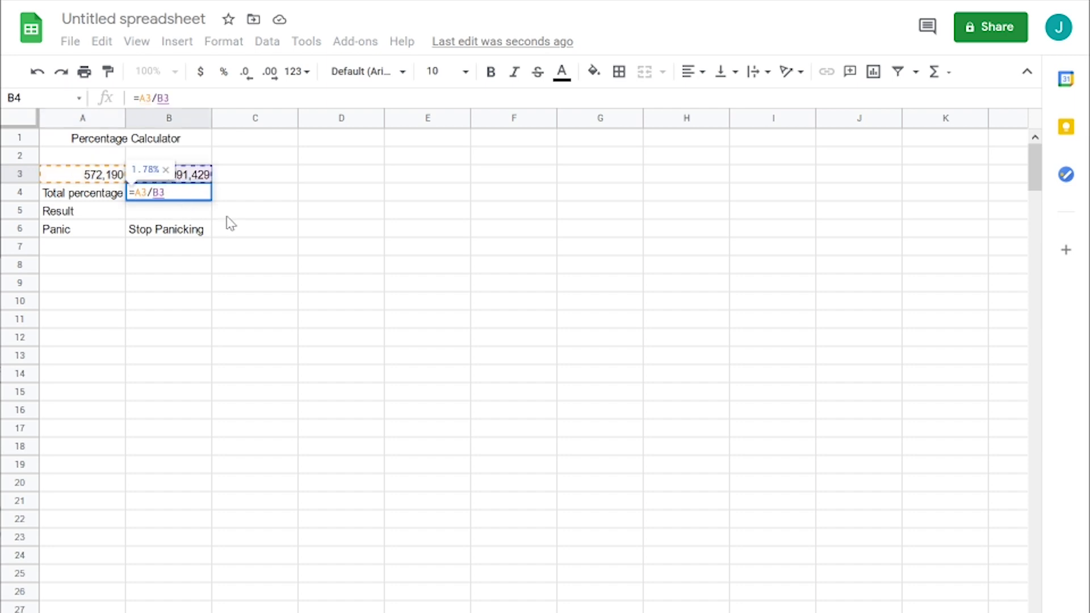
pyautogui.press('Return')
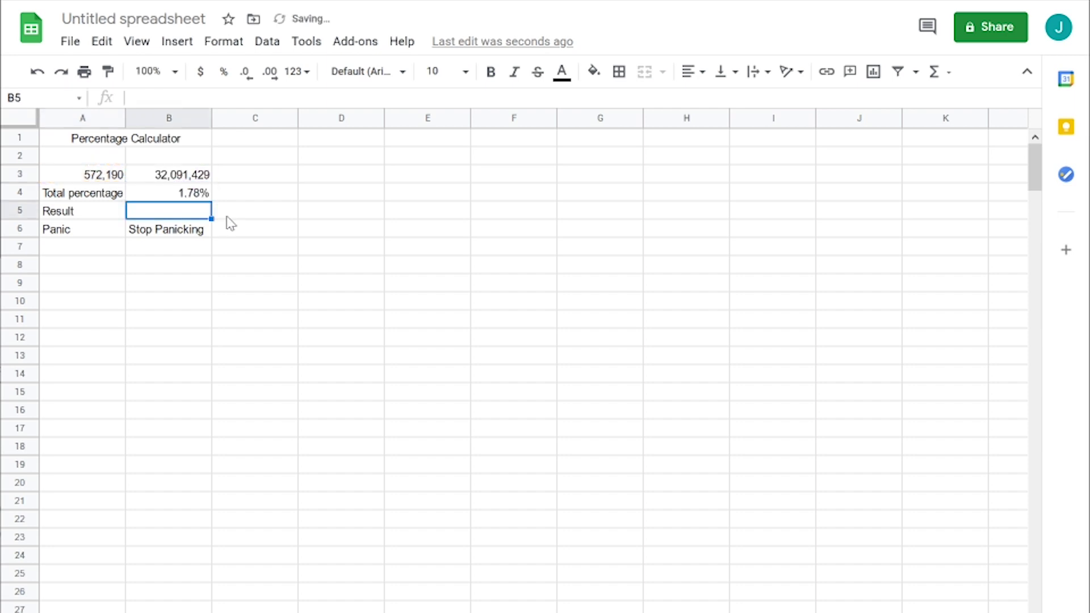
pyautogui.click(172, 195)
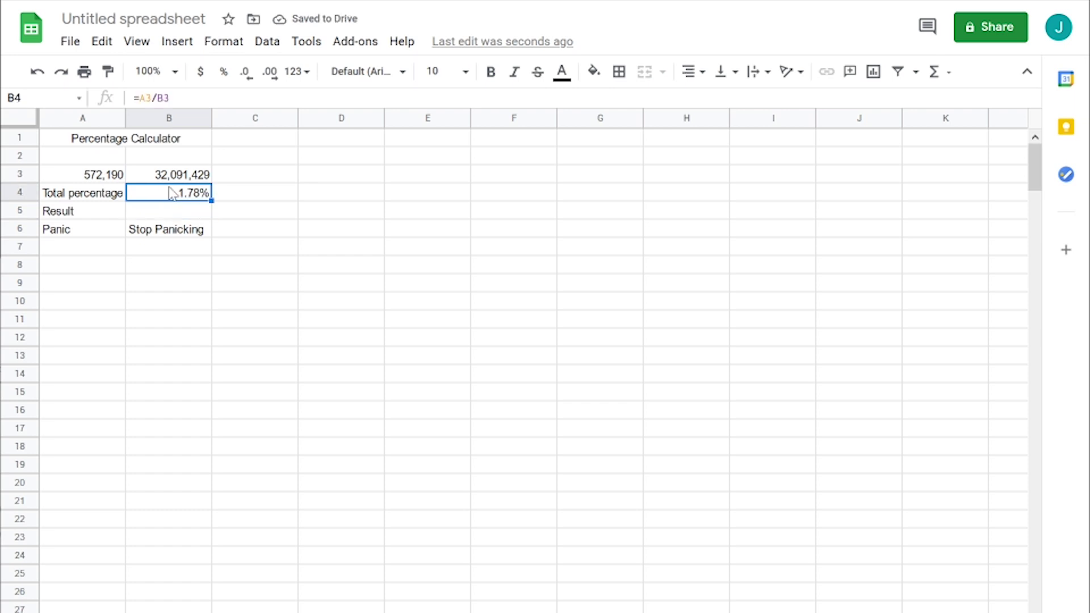
pyautogui.click(223, 41)
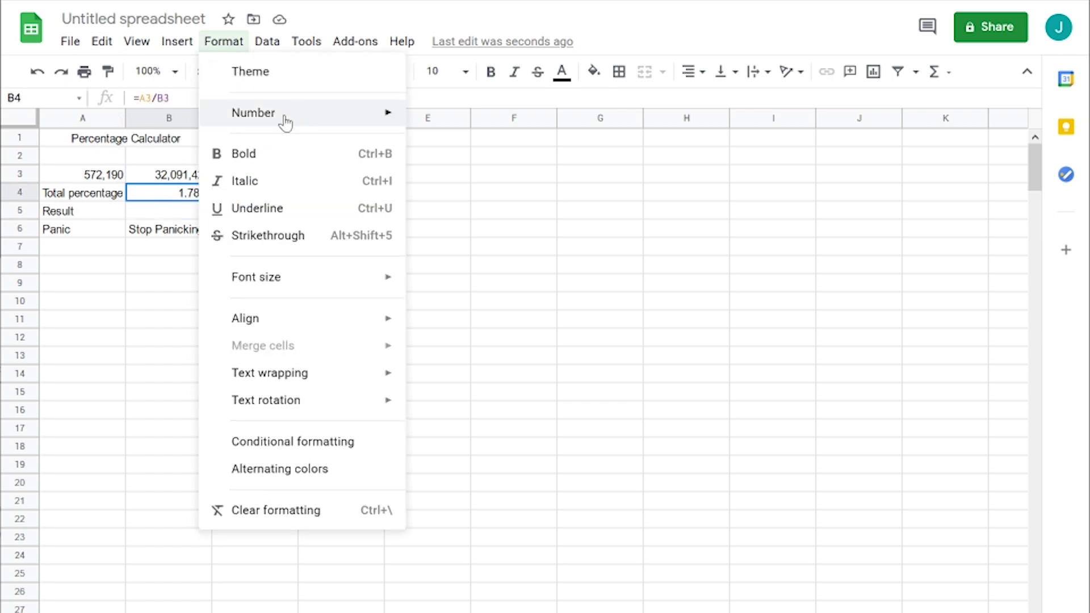
pyautogui.moveTo(274, 119)
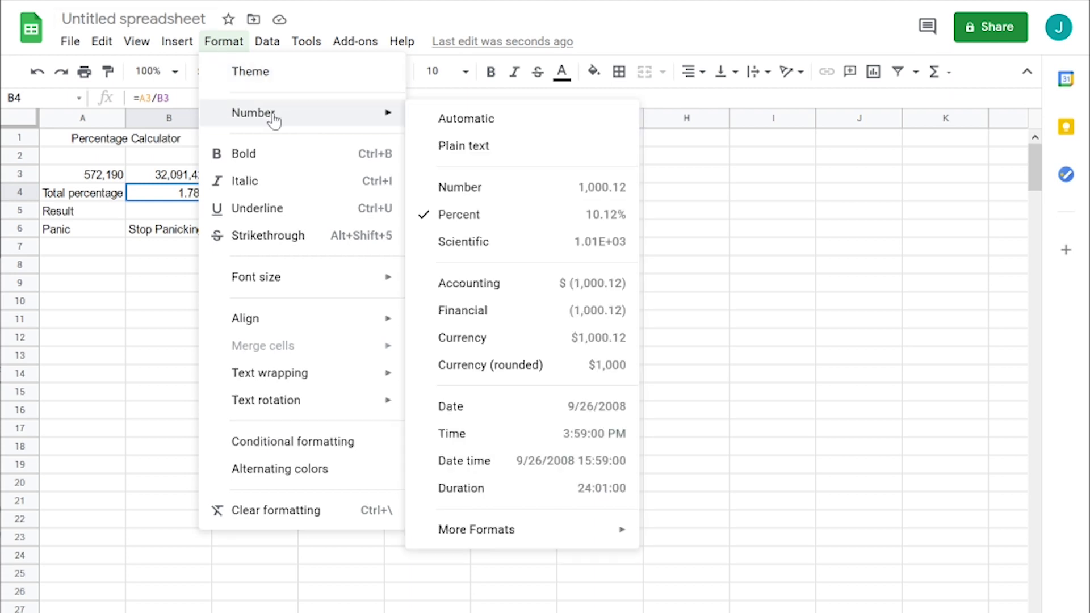
pyautogui.click(178, 263)
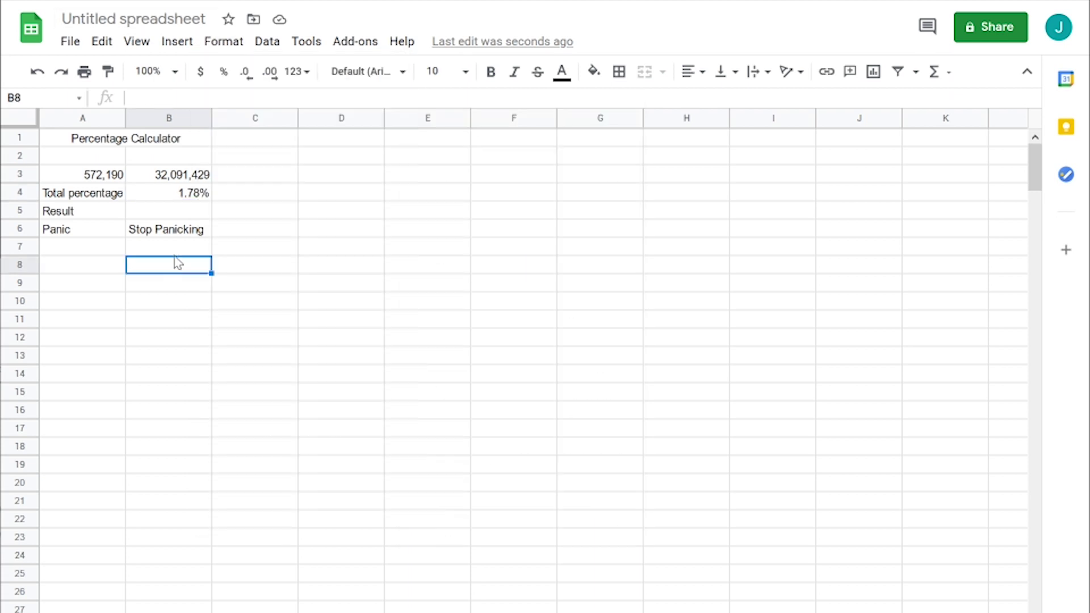
pyautogui.click(204, 196)
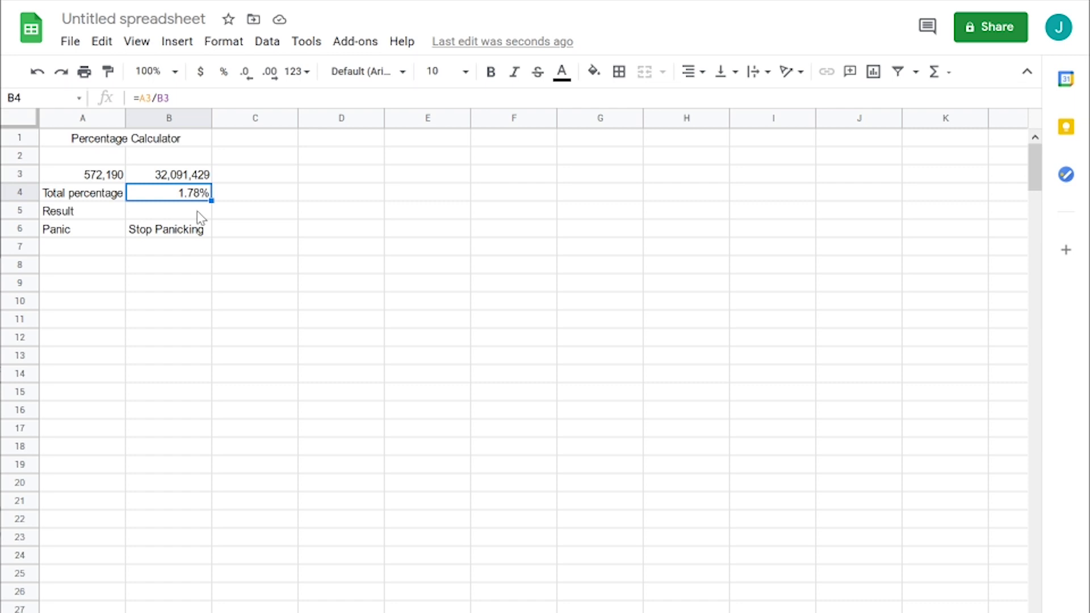
pyautogui.click(98, 233)
# Open a new conditional formatting rule for the Panic cell A6
pyautogui.rightClick(104, 238)
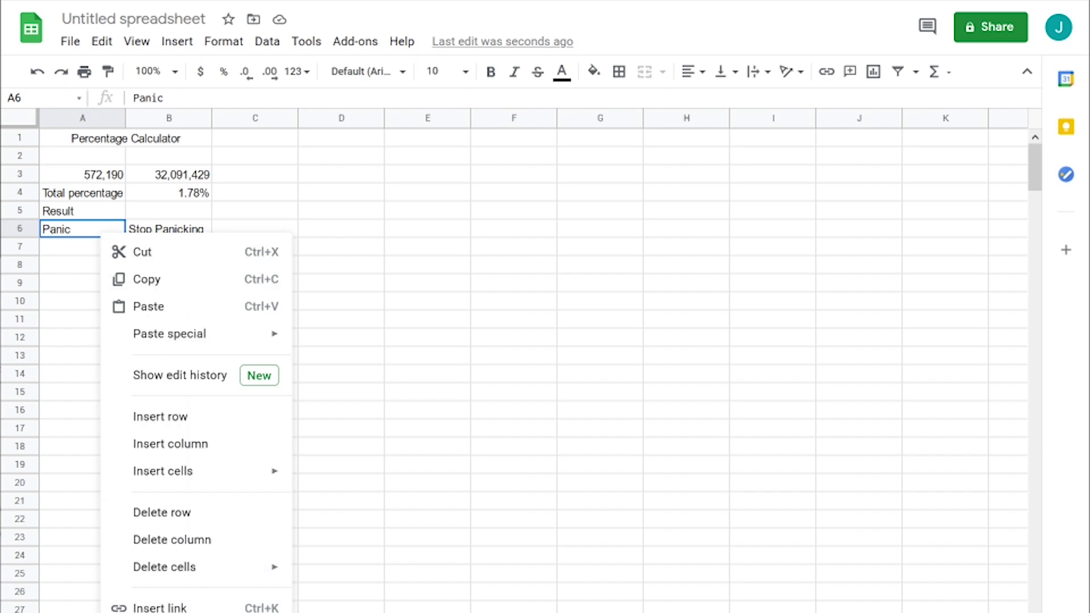
pyautogui.click(170, 608)
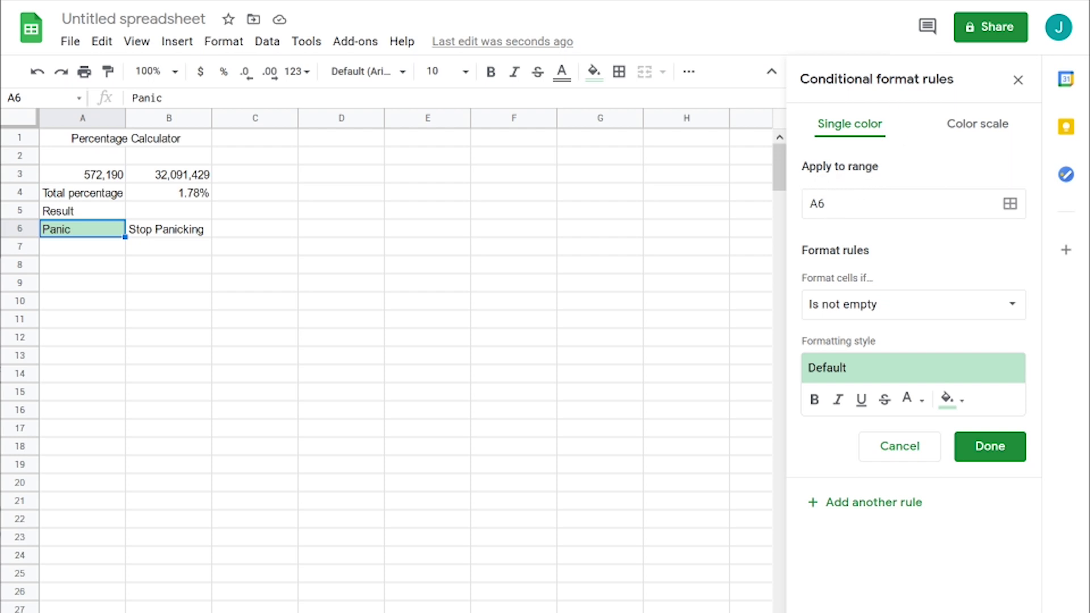
# Set the rule's range to A6
pyautogui.click(1010, 203)
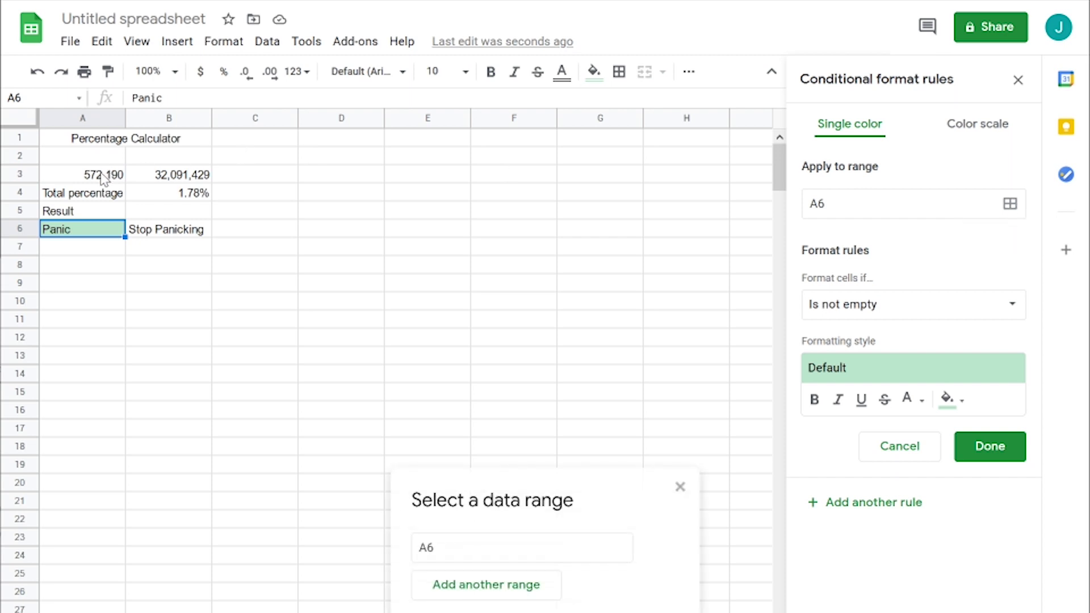
pyautogui.moveTo(103, 179); pyautogui.dragTo(173, 183)
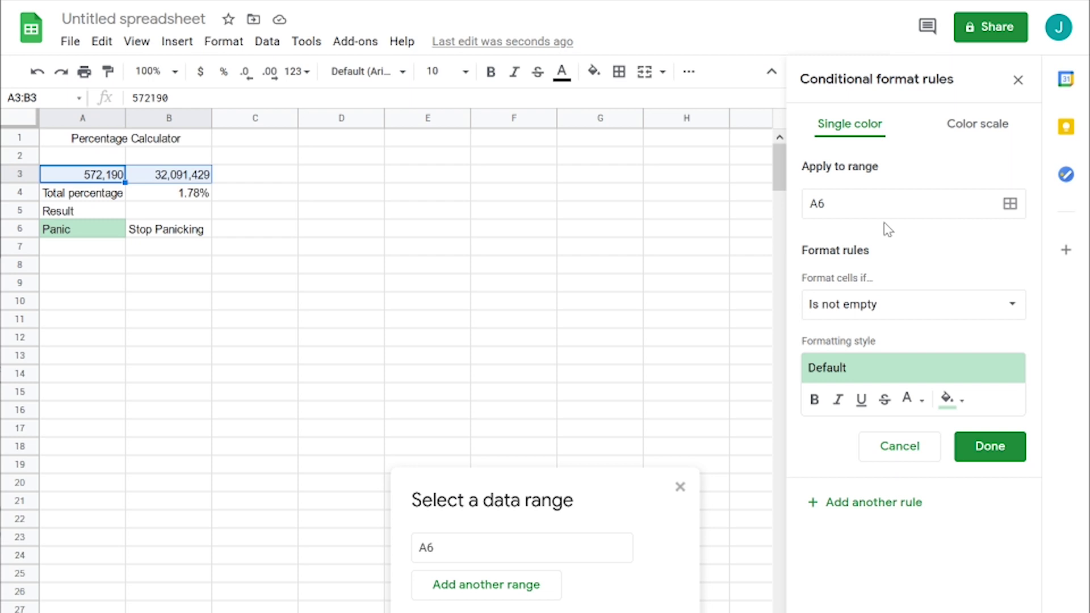
pyautogui.click(74, 231)
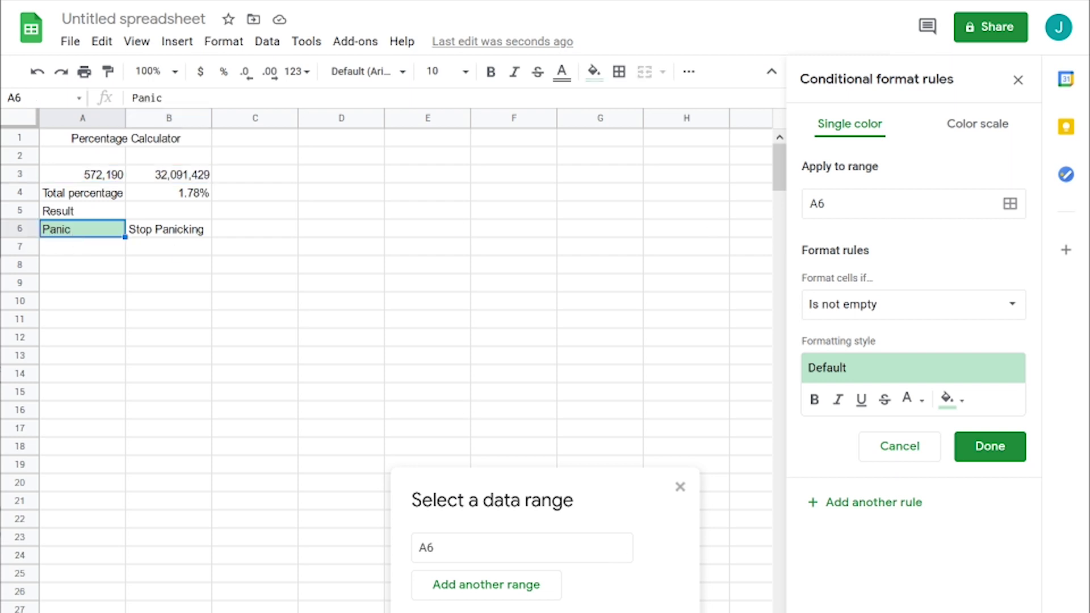
pyautogui.press('Return')
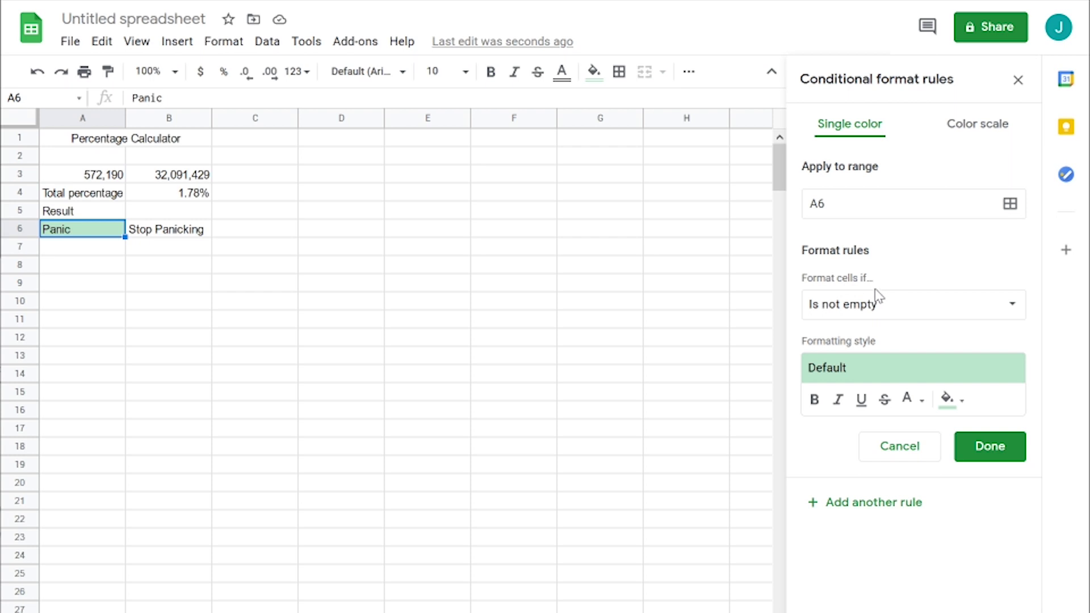
# Make the rule Custom formula is =$B4>10 and save it
pyautogui.click(902, 310)
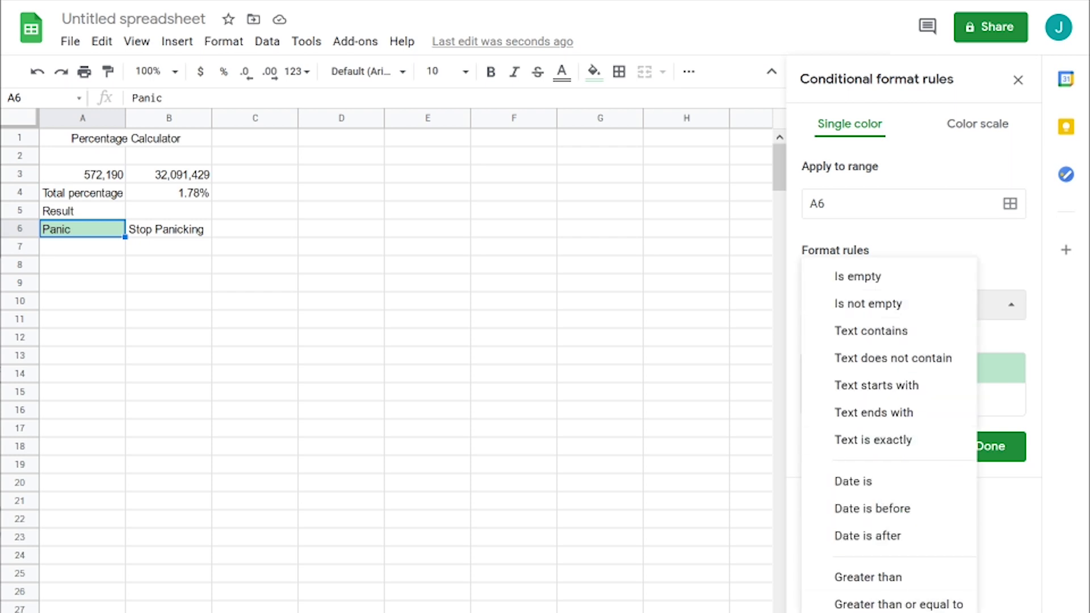
pyautogui.click(881, 342)
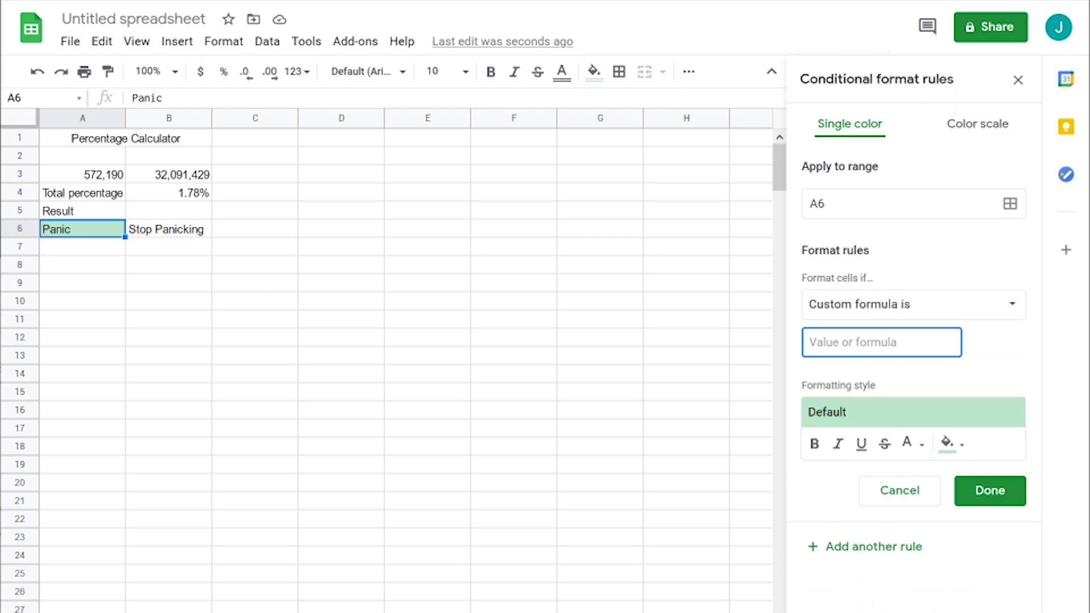
pyautogui.write('=')
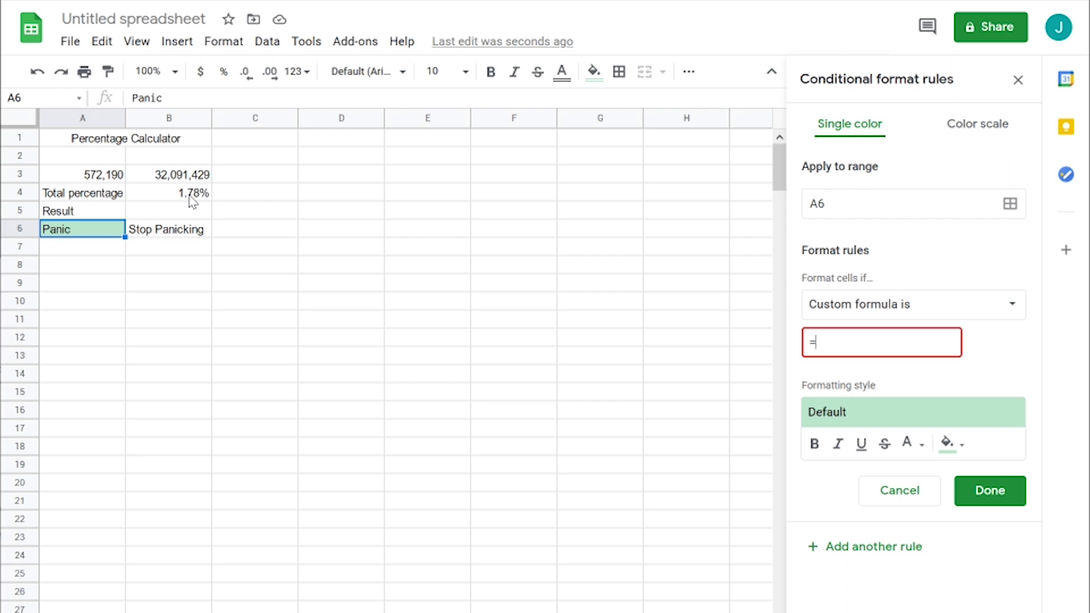
pyautogui.click(190, 197)
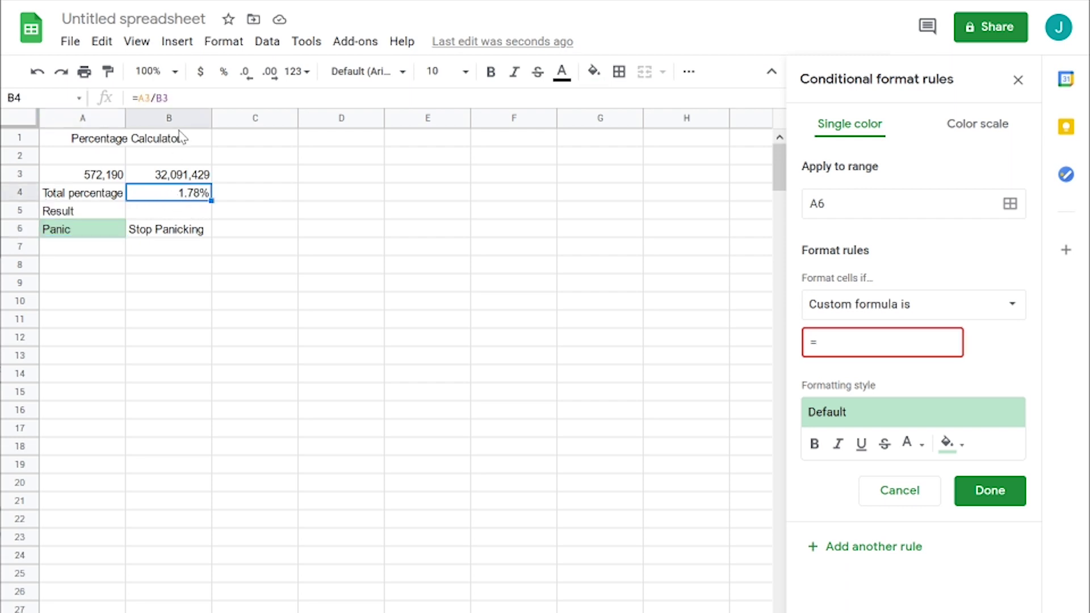
pyautogui.click(823, 342)
pyautogui.write('$b4')
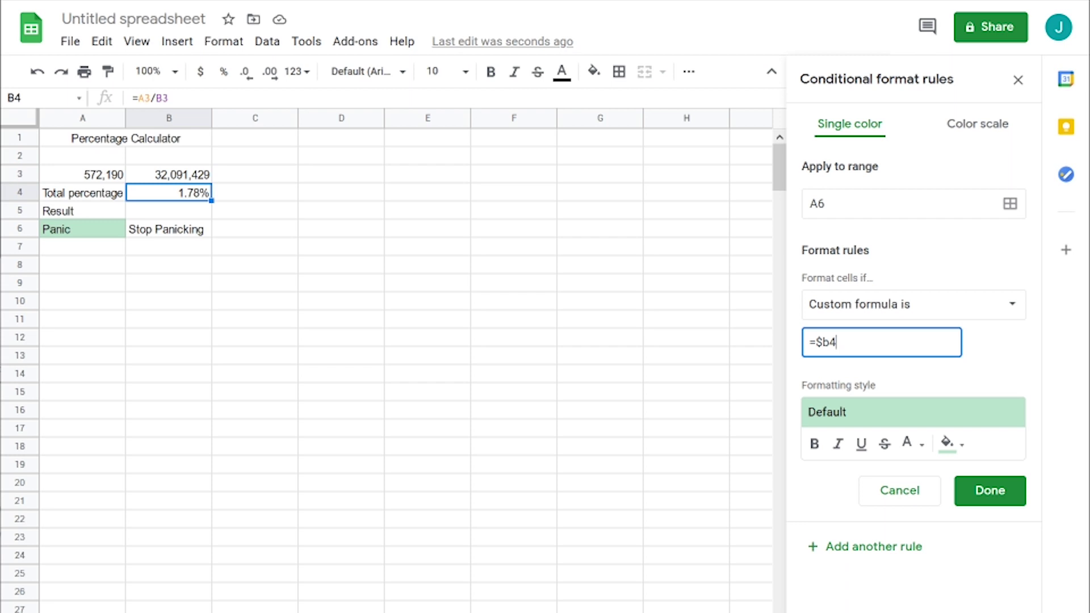
pyautogui.write('>')
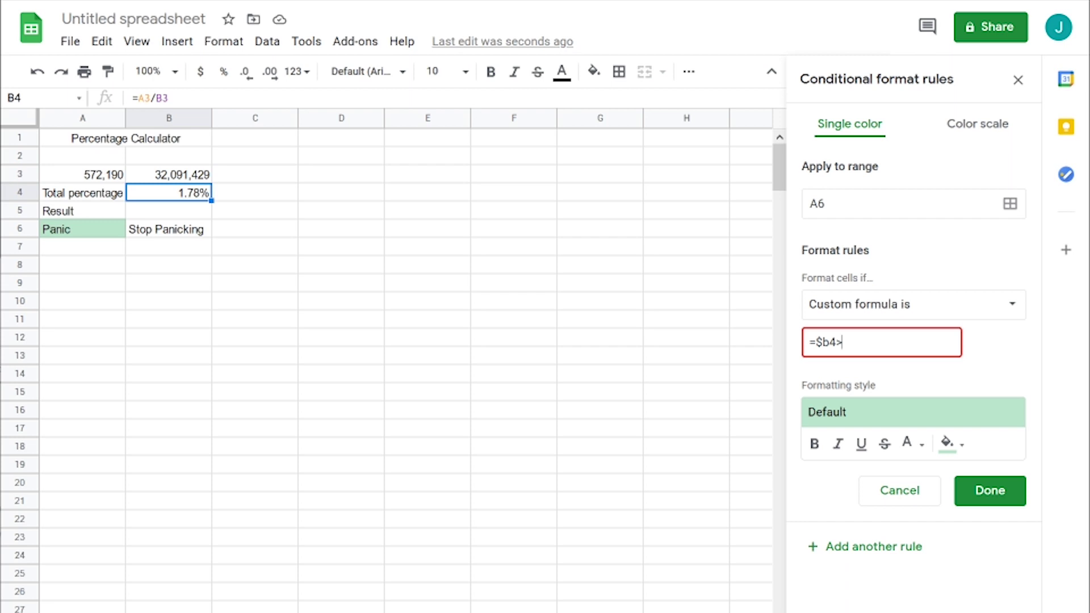
pyautogui.write('10')
pyautogui.click(988, 500)
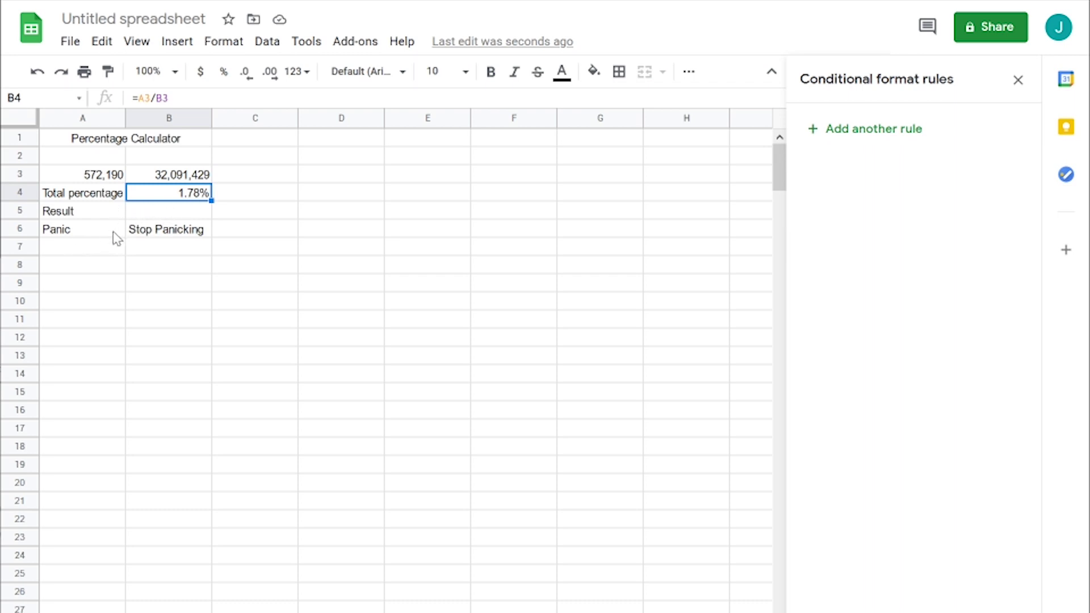
# Add a Custom formula rule =$B4<10 on B6 to highlight Stop Panicking green
pyautogui.click(181, 232)
pyautogui.rightClick(185, 232)
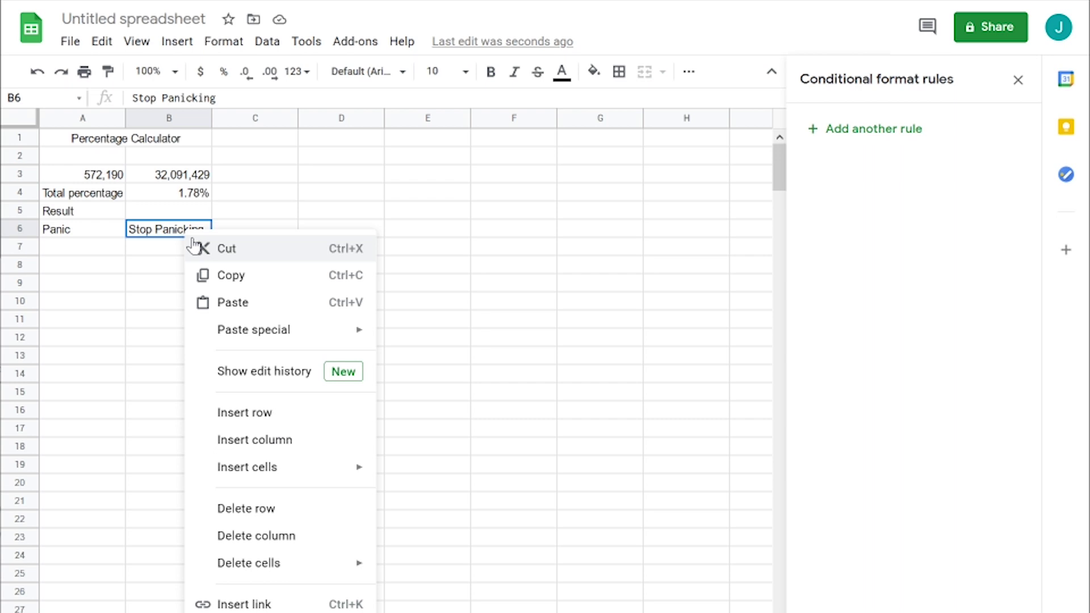
pyautogui.click(171, 283)
pyautogui.click(162, 230)
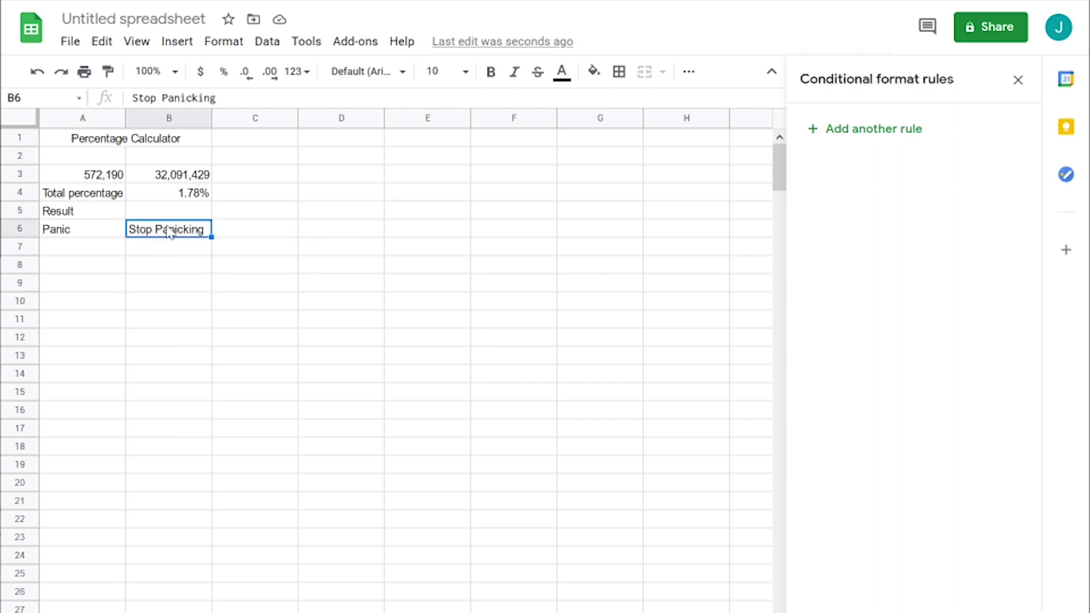
pyautogui.rightClick(169, 230)
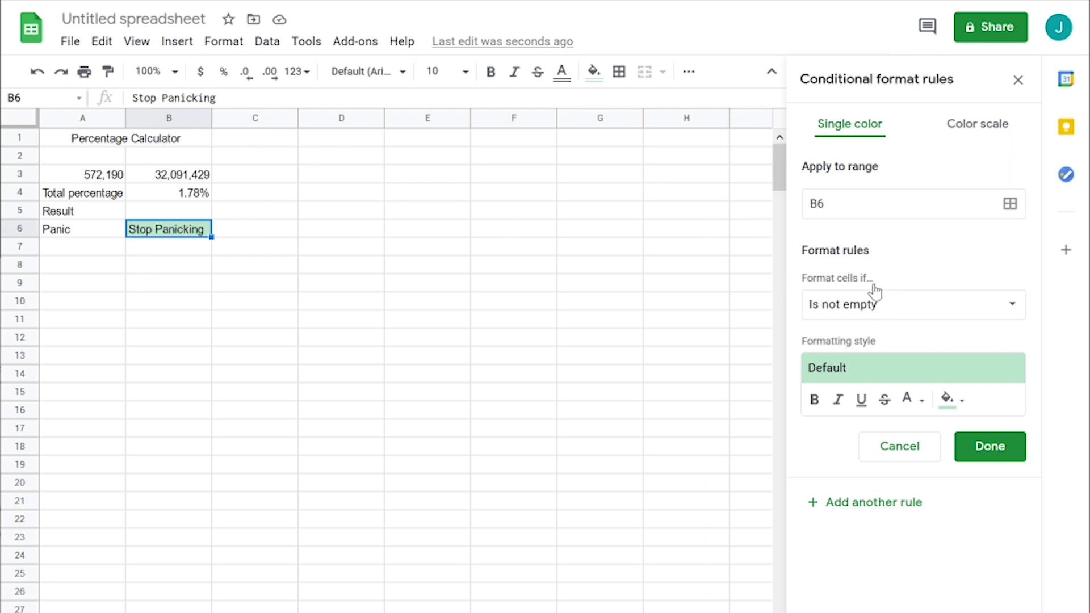
pyautogui.click(896, 311)
pyautogui.scroll(-3, 908, 568)
pyautogui.click(885, 591)
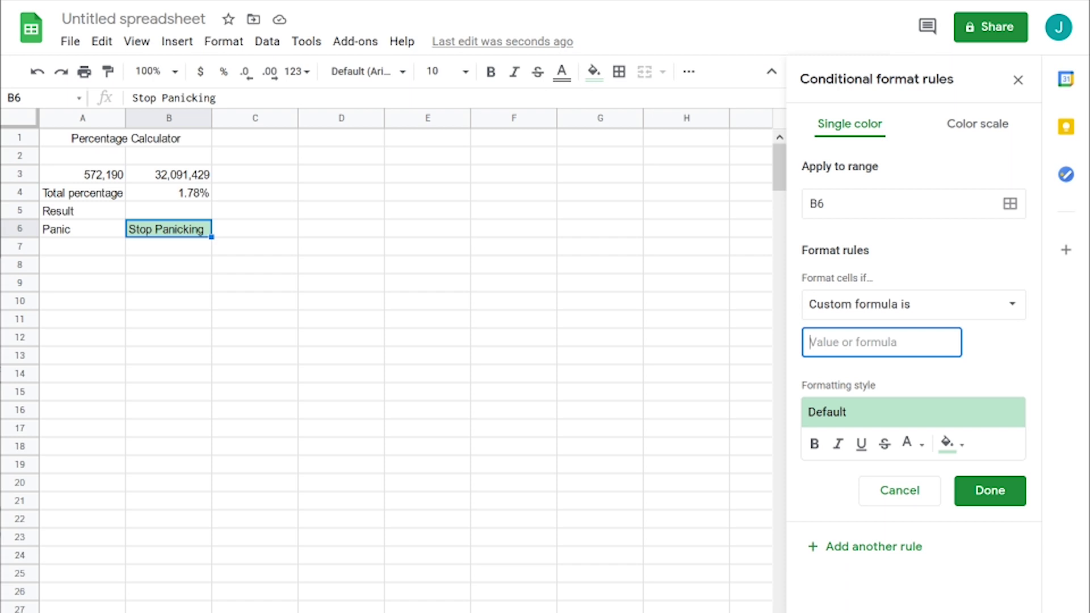
pyautogui.write('=$')
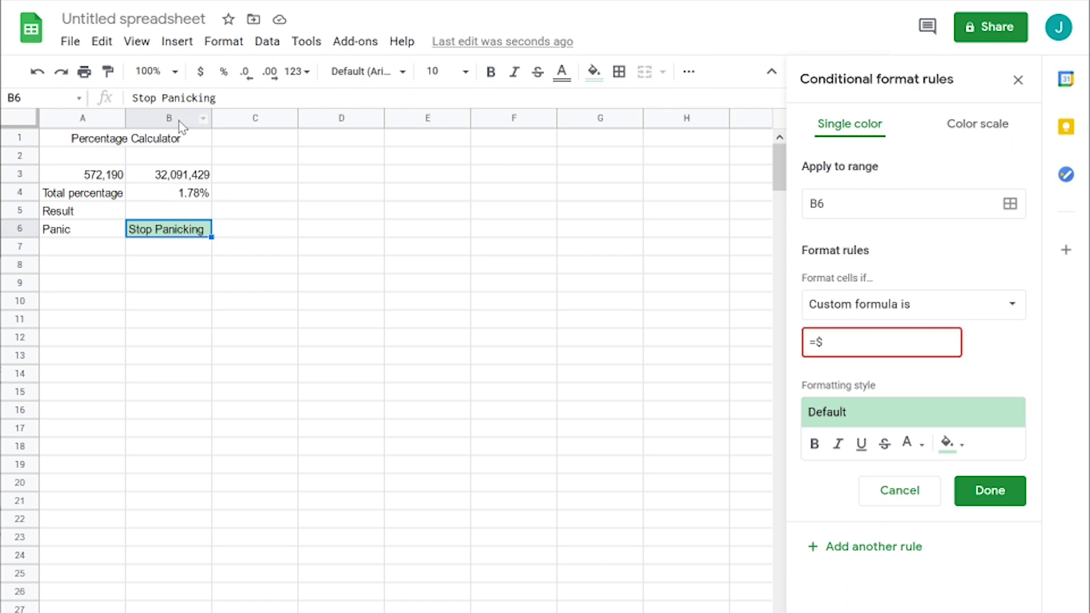
pyautogui.write('b4<10')
pyautogui.click(988, 492)
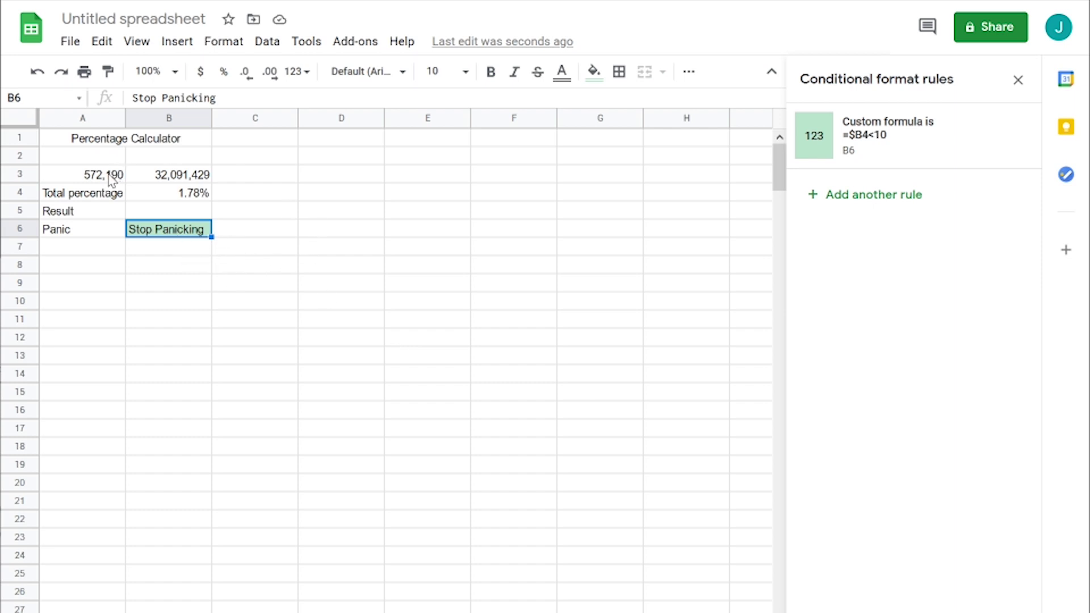
# Replace A3's value with =B3/2 so B4 reads 50.00%
pyautogui.click(80, 178)
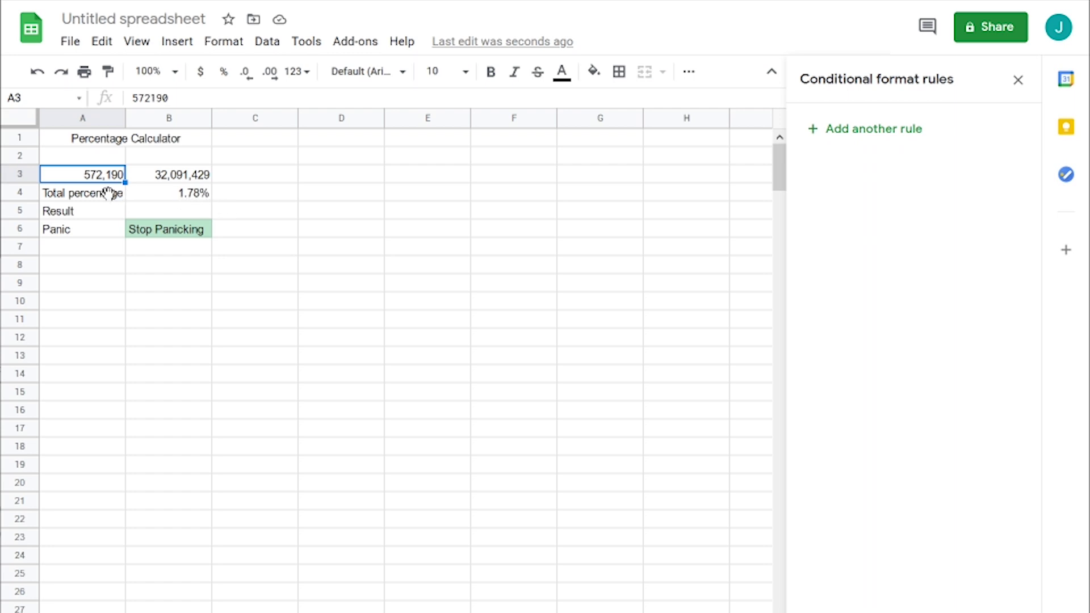
pyautogui.doubleClick(92, 179)
pyautogui.click(160, 174)
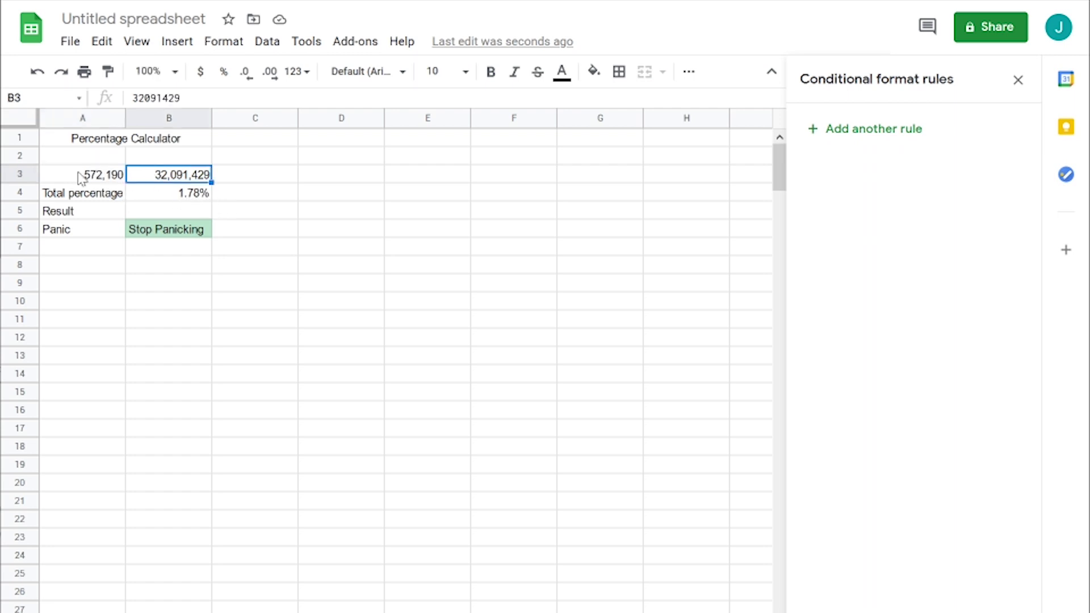
pyautogui.click(80, 177)
pyautogui.doubleClick(80, 177)
pyautogui.hotkey('ctrl', 'a')
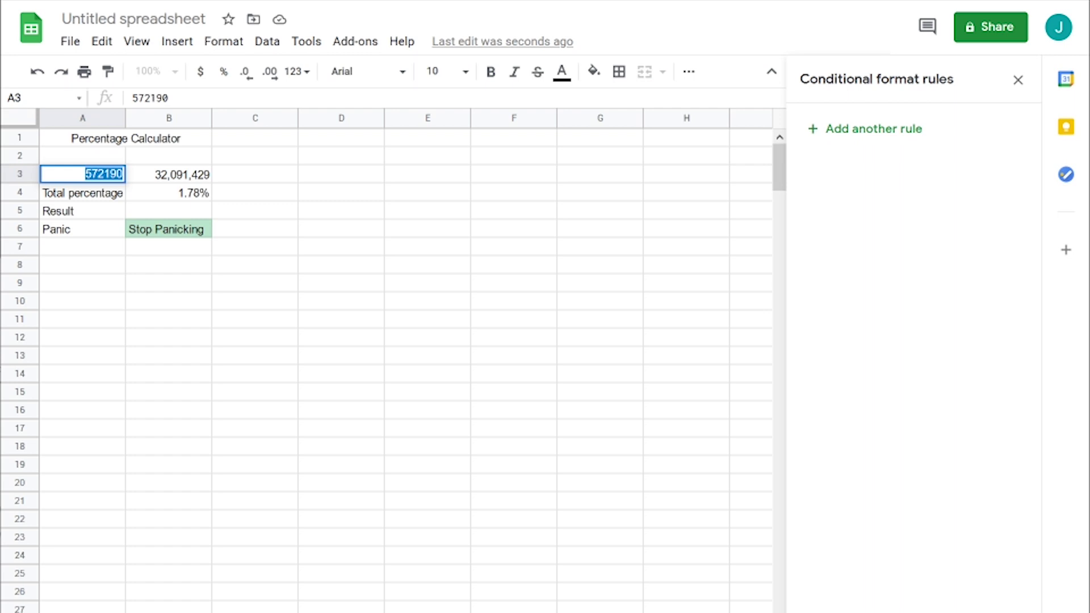
pyautogui.write('=')
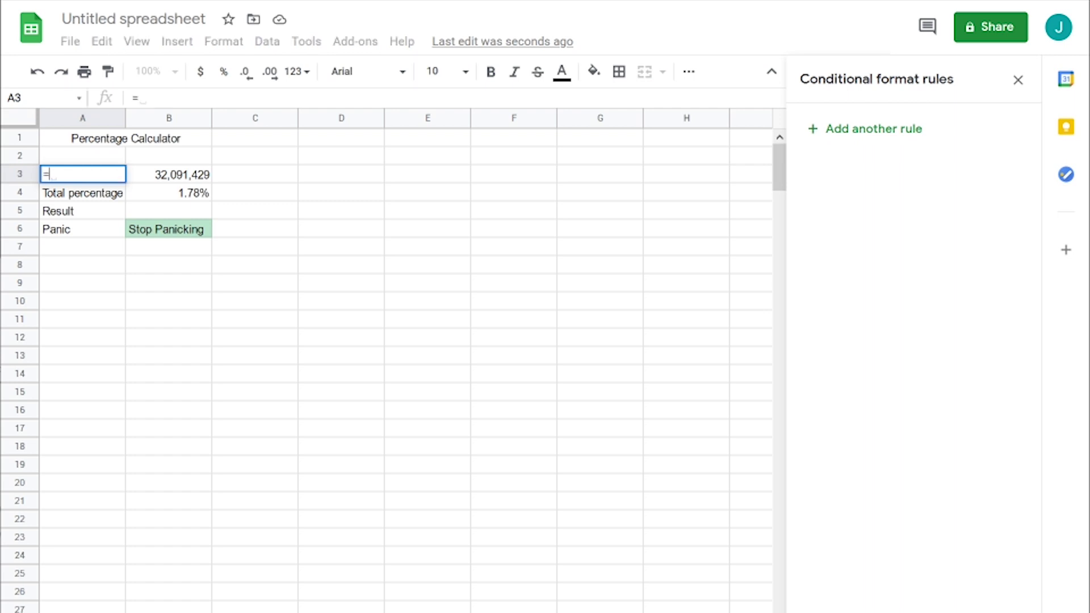
pyautogui.click(179, 179)
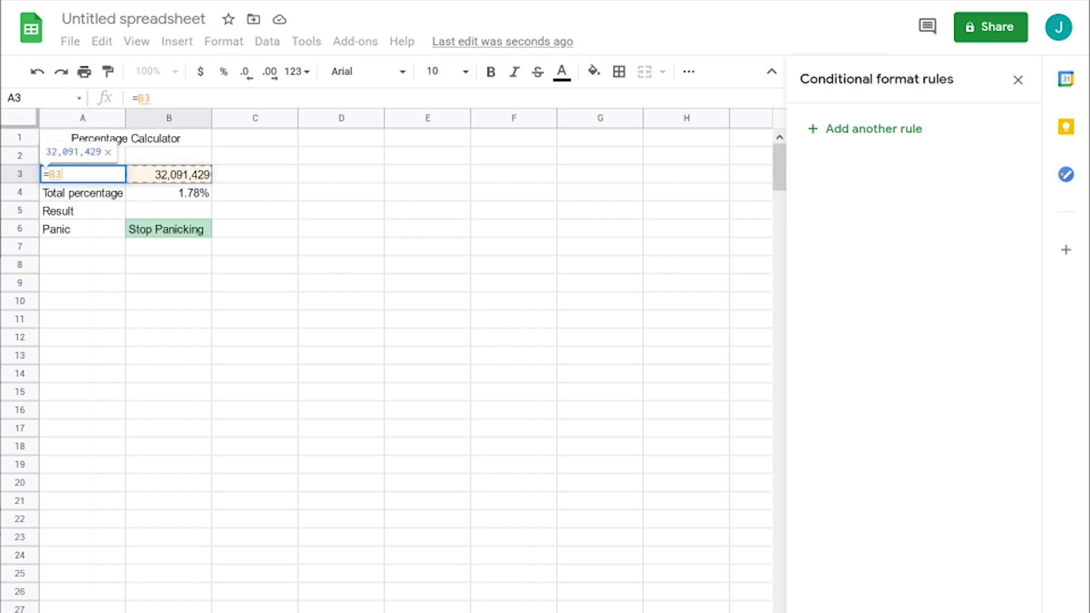
pyautogui.write('/2')
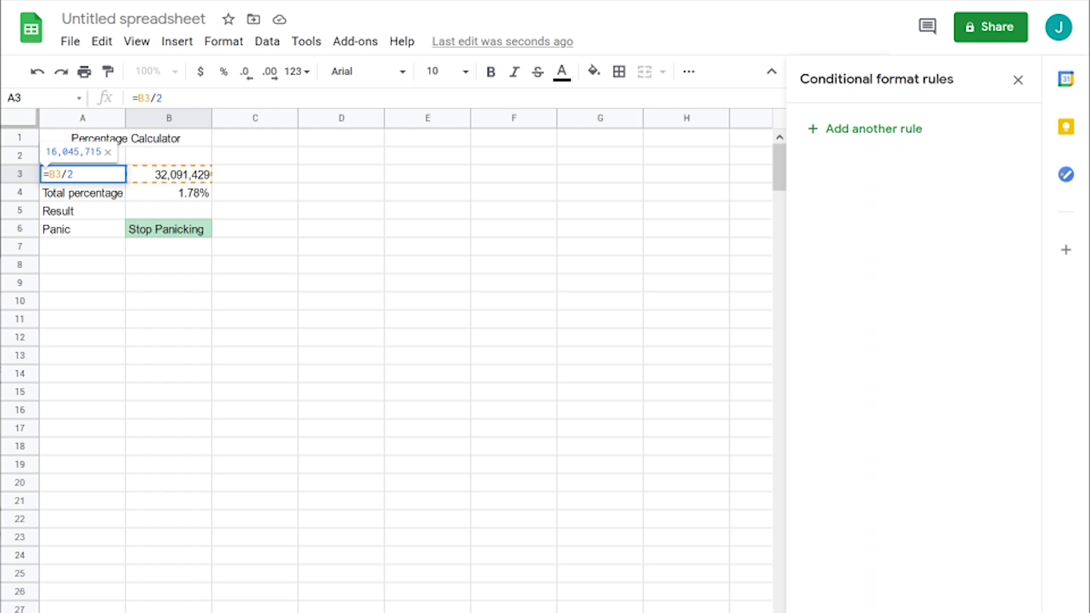
pyautogui.press('Return')
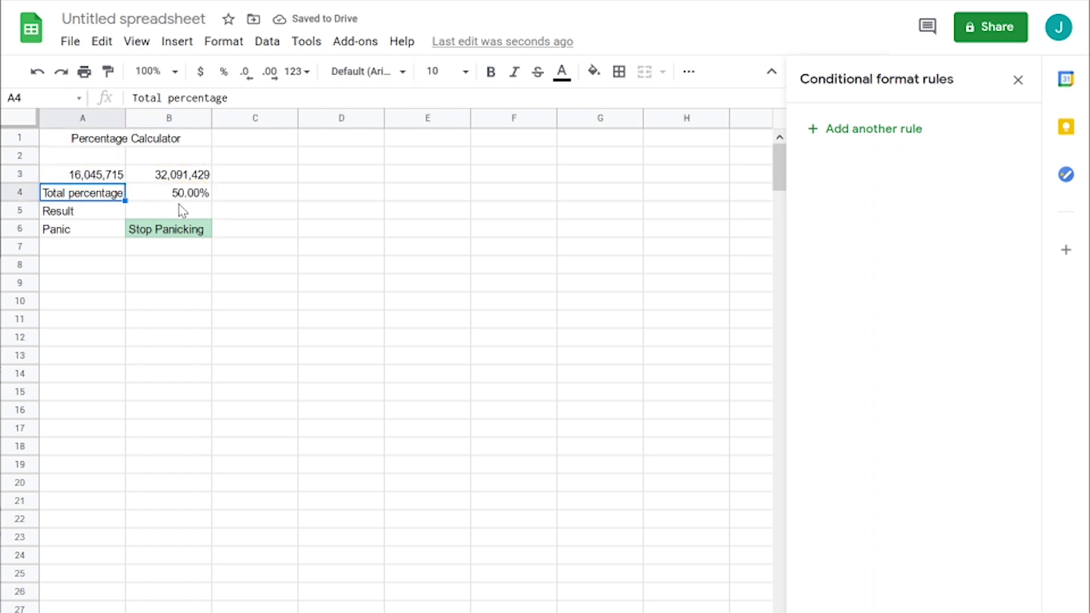
# Change the B6 Stop Panicking rule to =$B4<0.1
pyautogui.click(191, 194)
pyautogui.click(172, 232)
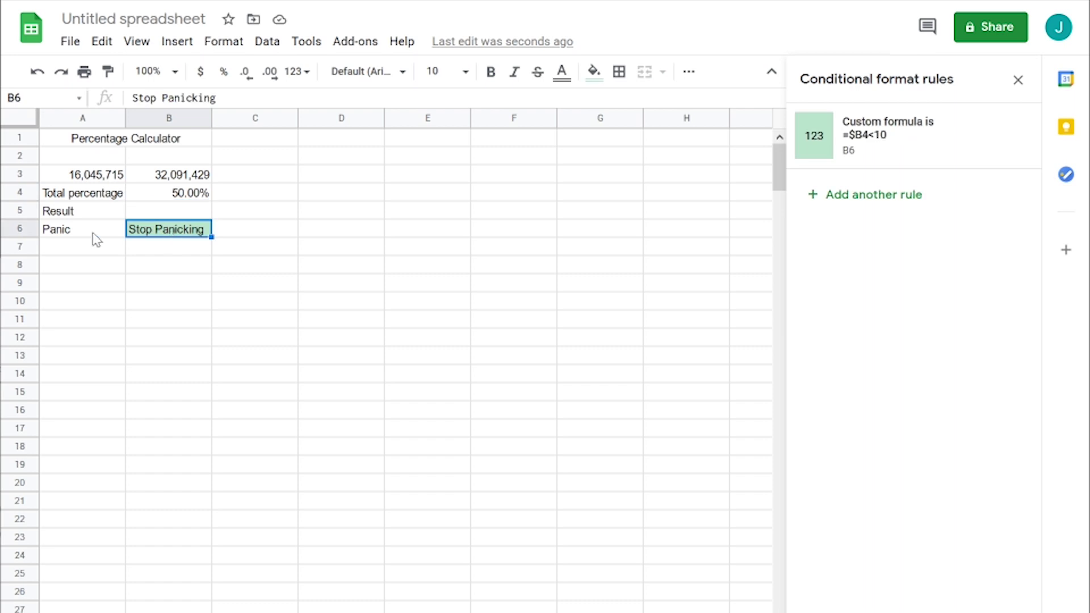
pyautogui.click(97, 238)
pyautogui.click(162, 235)
pyautogui.click(71, 230)
pyautogui.click(178, 235)
pyautogui.click(914, 156)
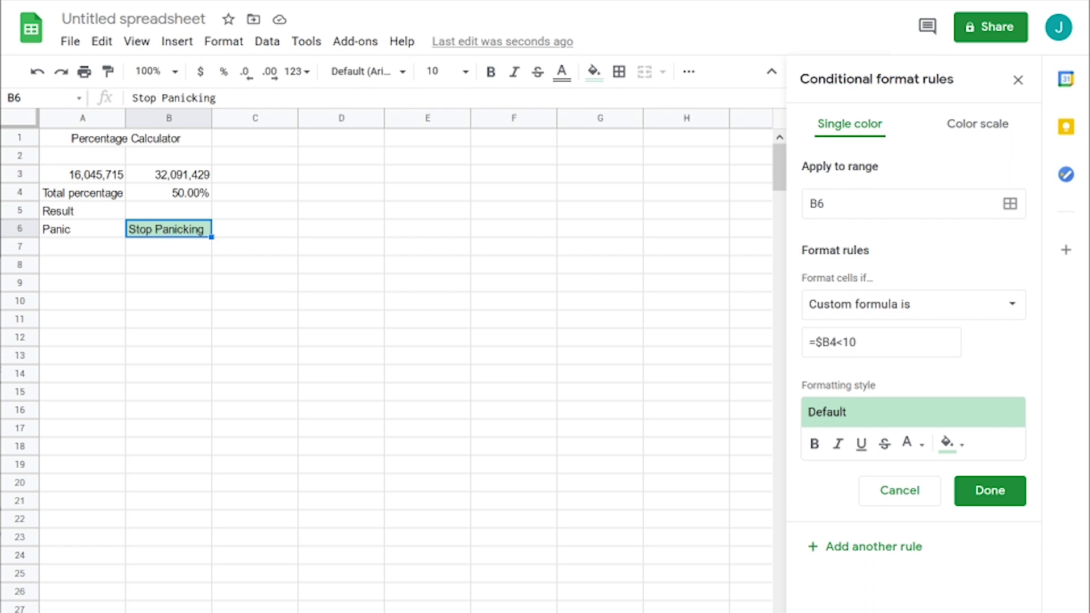
pyautogui.click(830, 342)
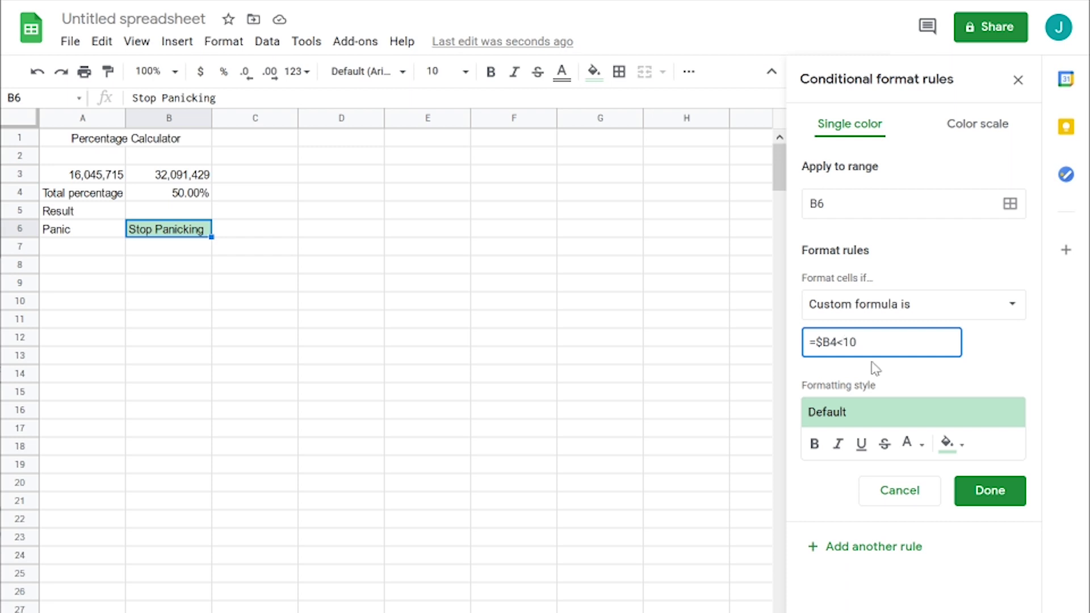
pyautogui.write('.')
pyautogui.click(889, 379)
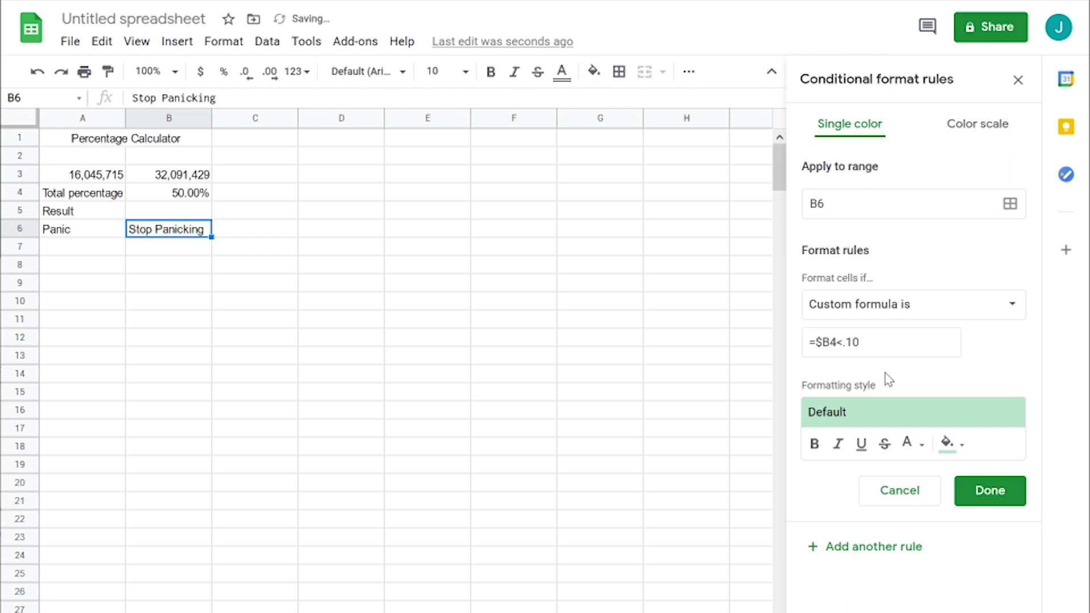
pyautogui.click(995, 503)
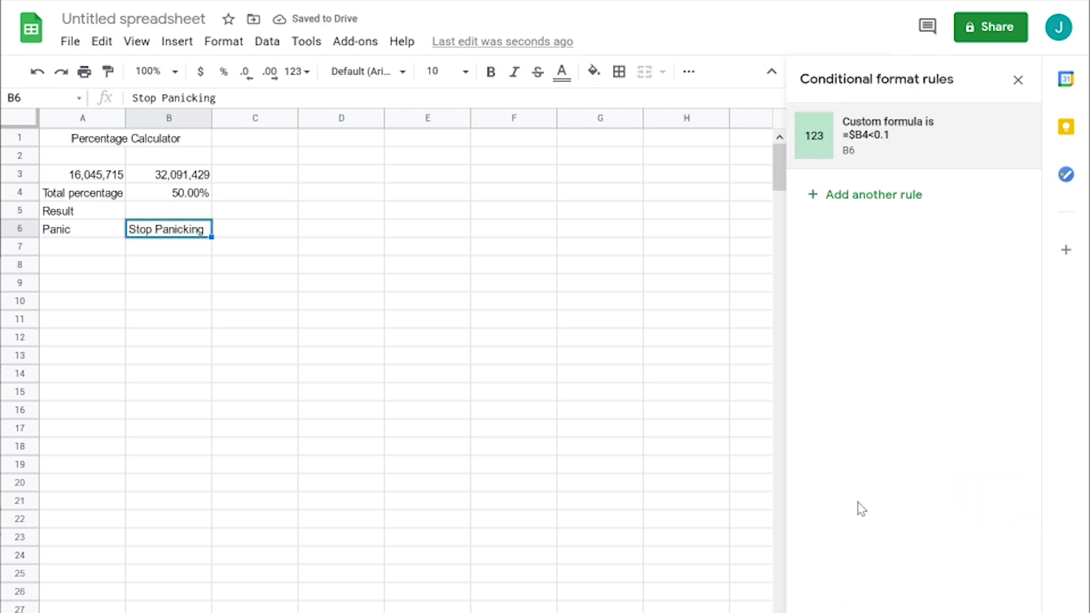
# Change the A6 Panic rule to =$B4>0.1
pyautogui.click(80, 238)
pyautogui.click(900, 145)
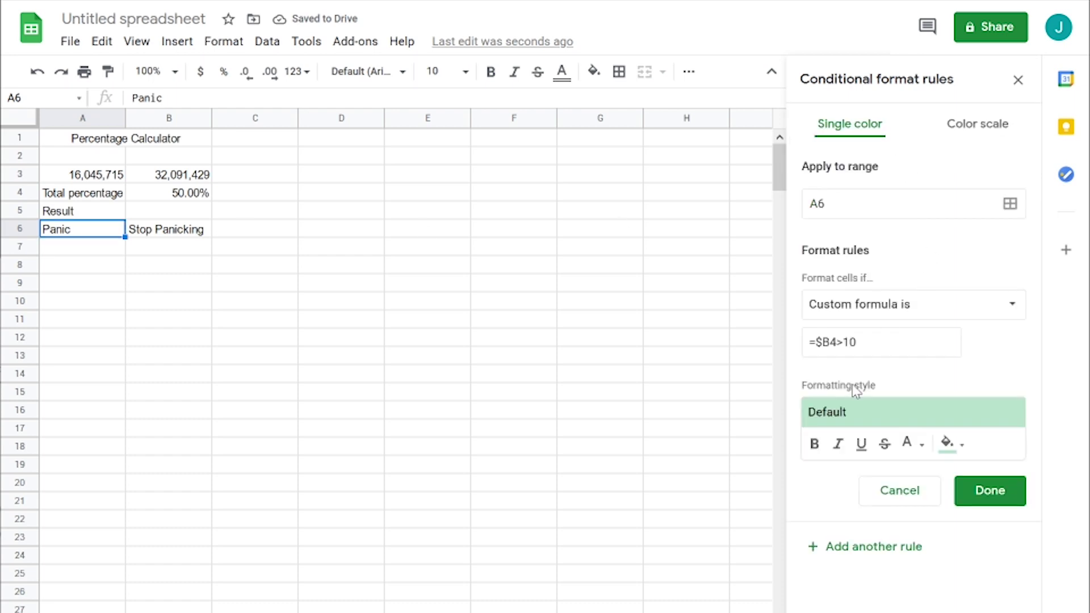
pyautogui.click(843, 342)
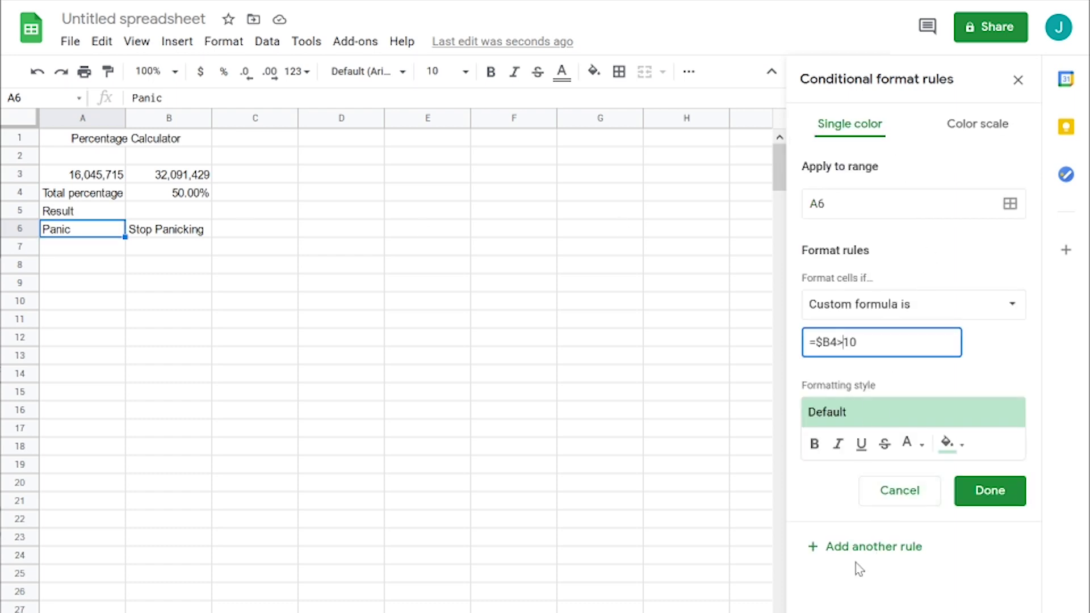
pyautogui.write('.')
pyautogui.click(971, 479)
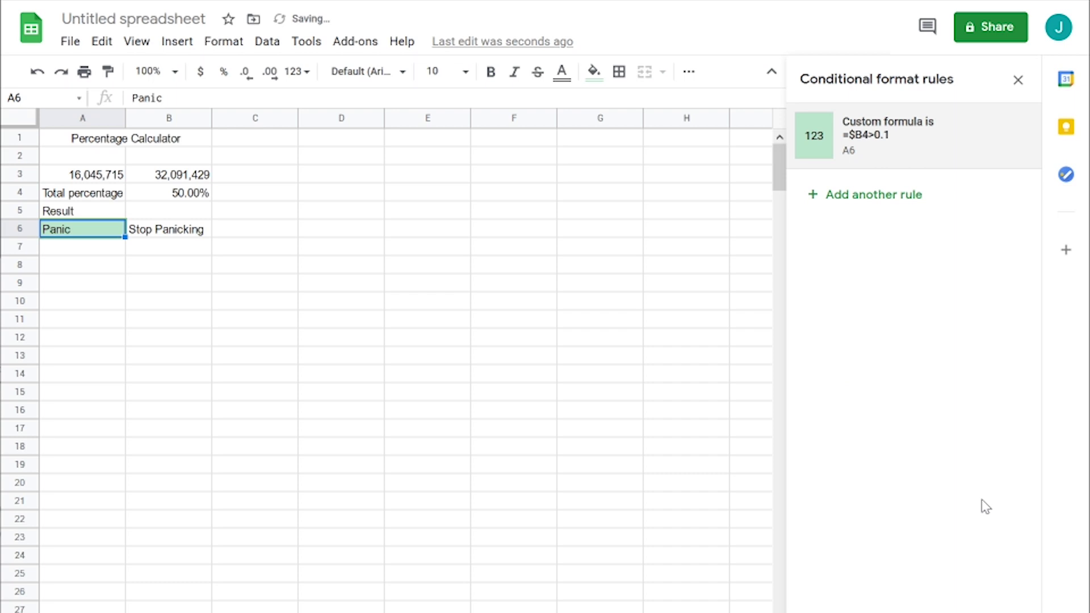
pyautogui.click(118, 265)
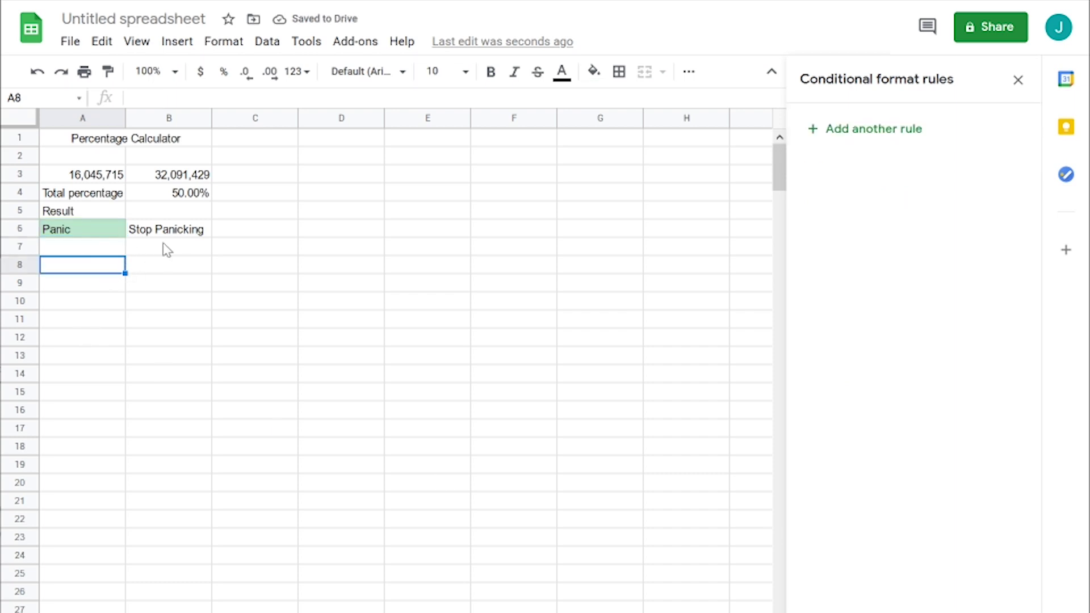
# Review the B4 formula and the highlight rules on A6 and B6
pyautogui.click(191, 199)
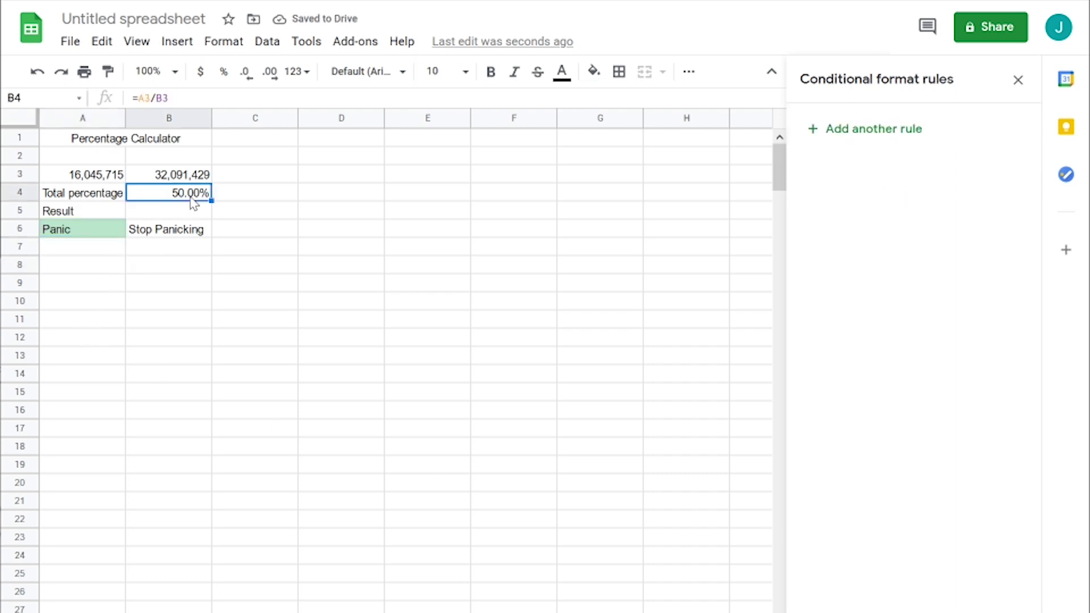
pyautogui.click(101, 235)
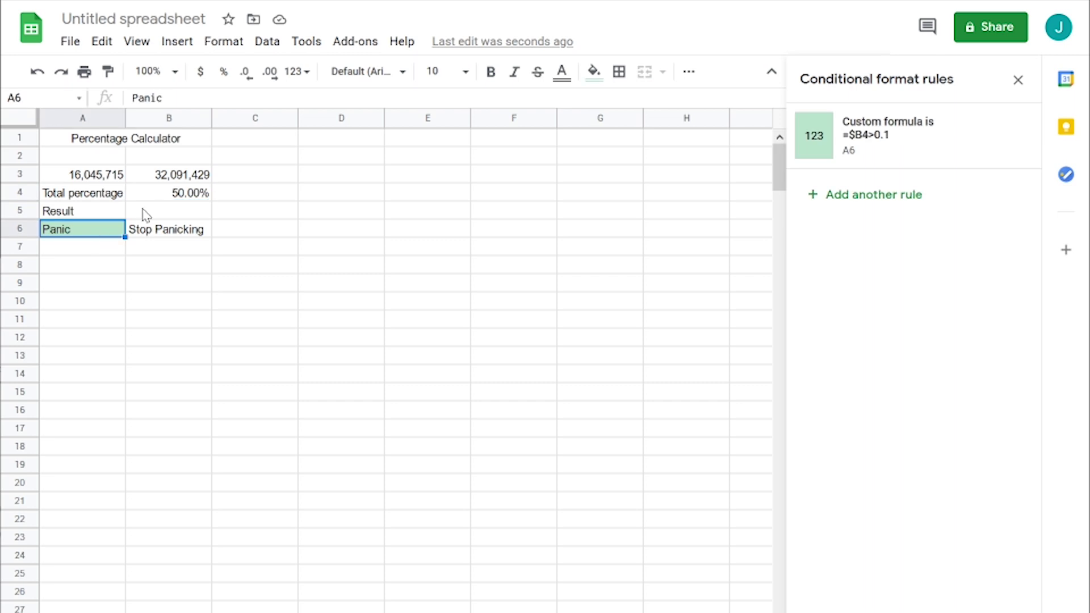
pyautogui.click(176, 179)
pyautogui.click(181, 196)
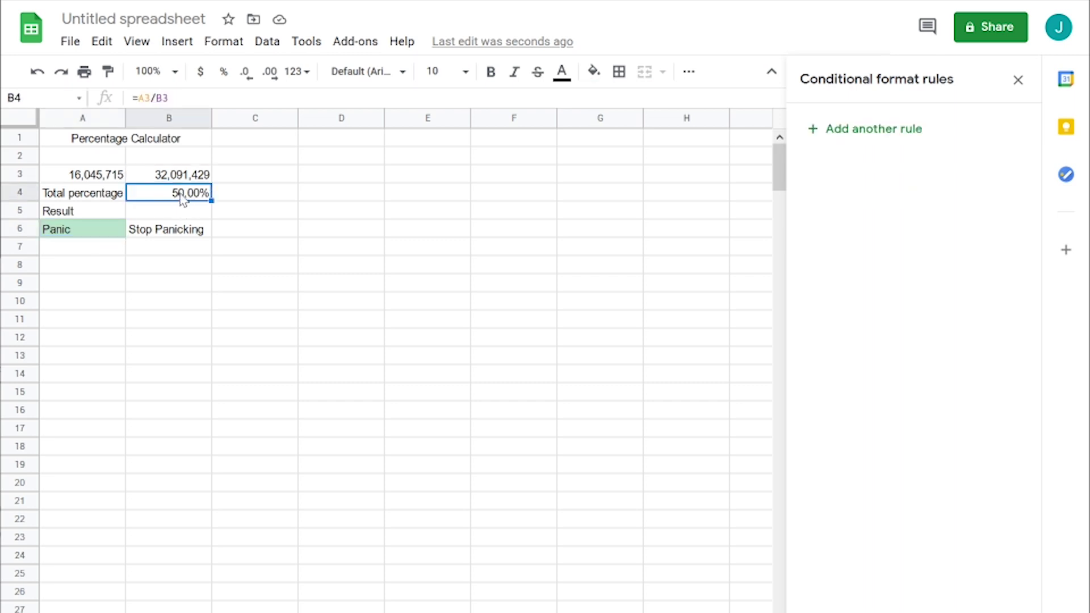
pyautogui.click(99, 237)
pyautogui.click(163, 234)
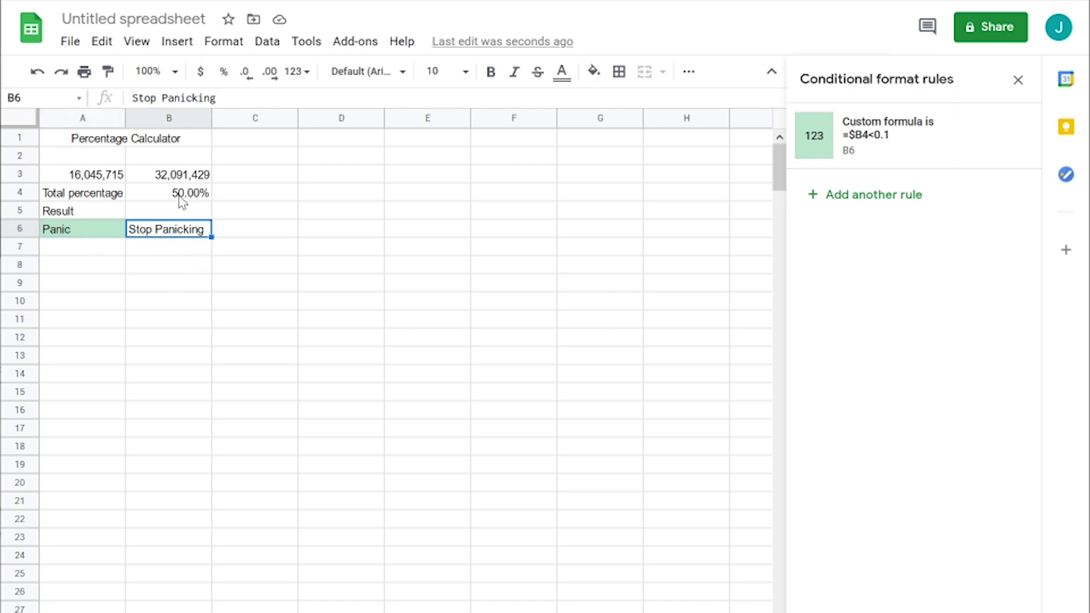
# Overwrite A3's formula with 572190 so B4 returns to 1.78%
pyautogui.click(98, 182)
pyautogui.press('Return')
pyautogui.hotkey('ctrl', 'a')
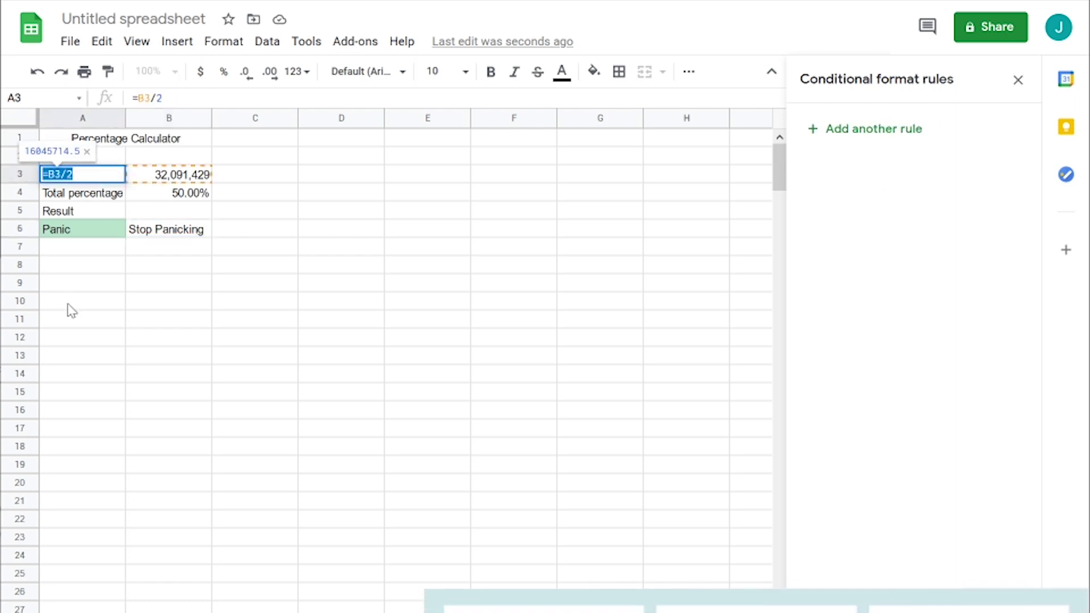
pyautogui.write('572')
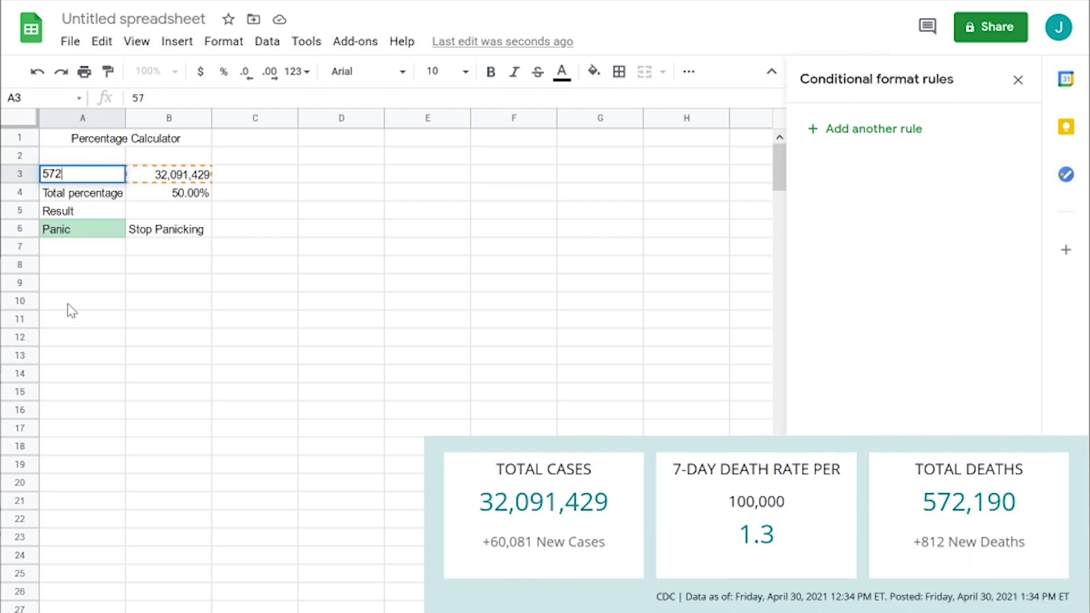
pyautogui.write('190')
pyautogui.press('Return')
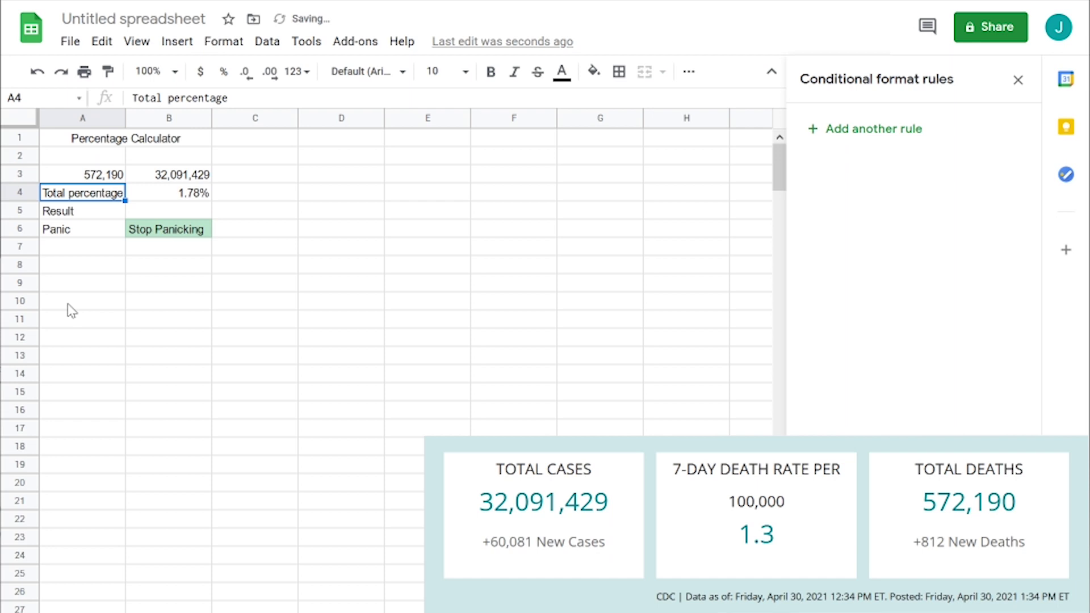
pyautogui.click(250, 266)
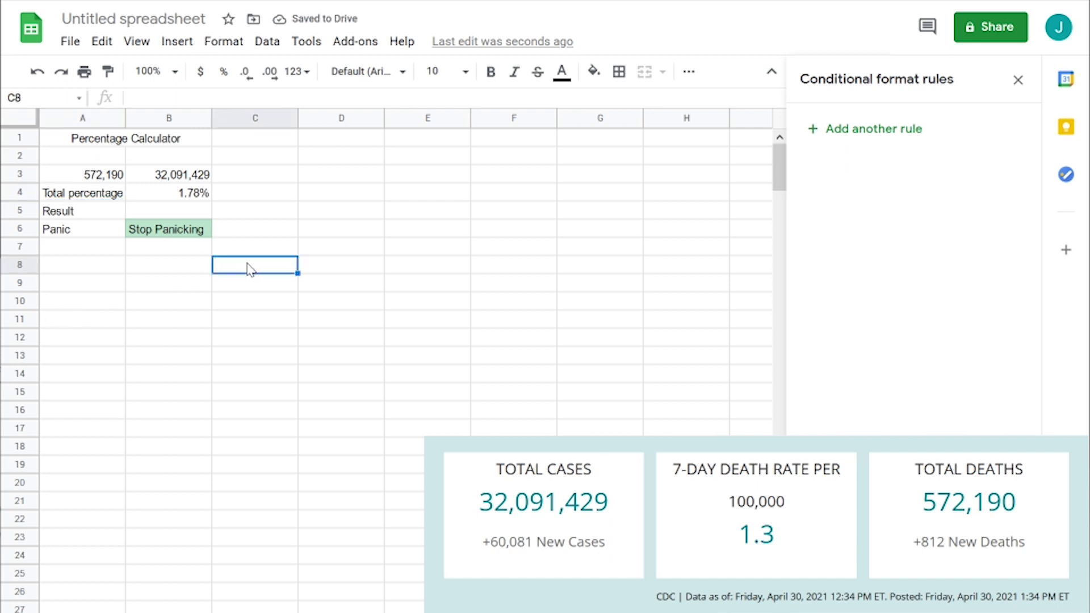